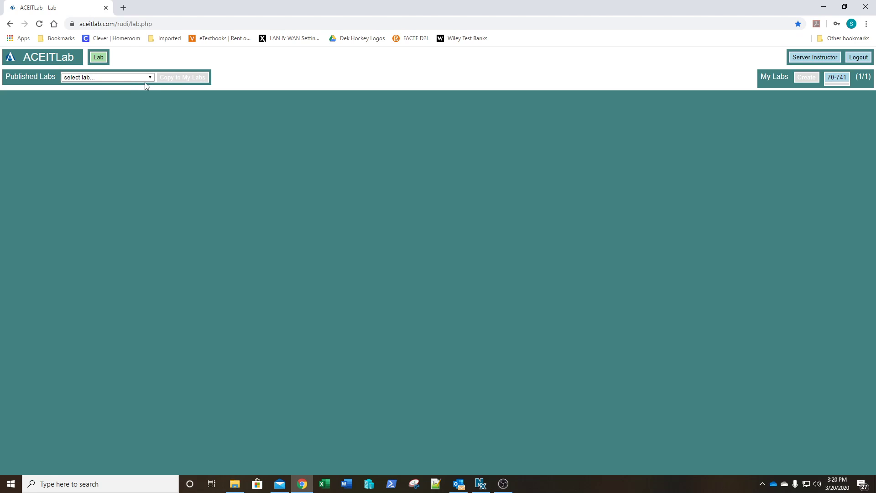
# - Pick the CTS2391C-CTS00290:70-741 published lab and open the 70-741 lab from My Labs
pyautogui.click(81, 79)
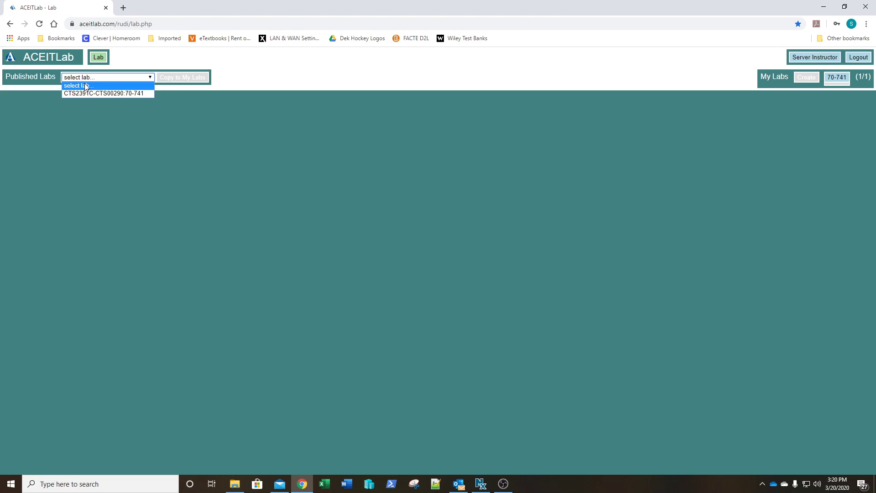
pyautogui.click(91, 93)
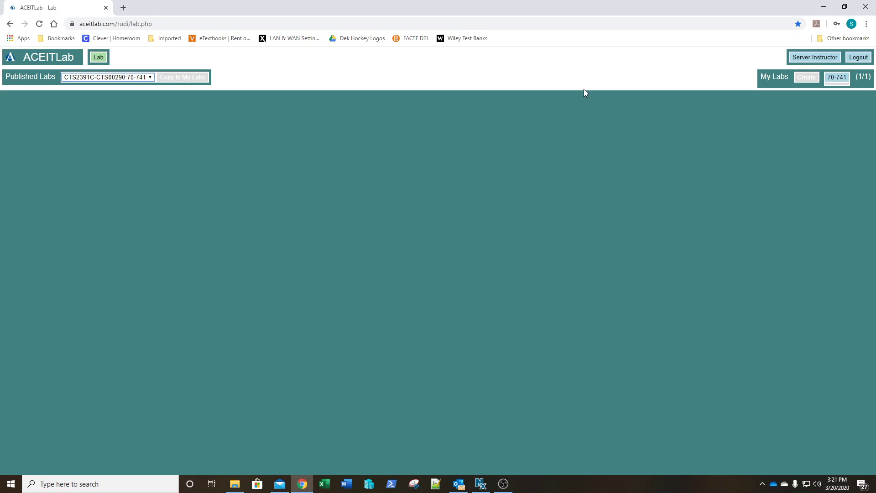
pyautogui.click(836, 79)
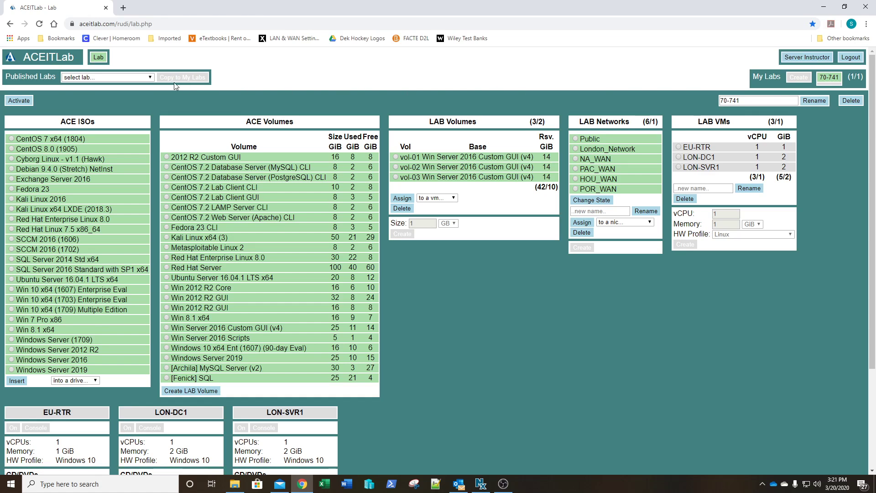
# - Activate the 70-741 lab and power on the LON-DC1 virtual machine
pyautogui.click(17, 100)
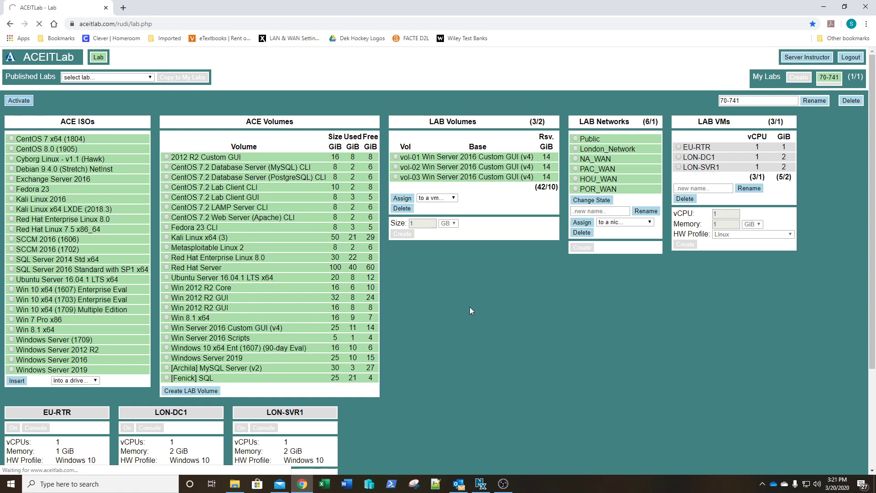
pyautogui.scroll(-2, 469, 307)
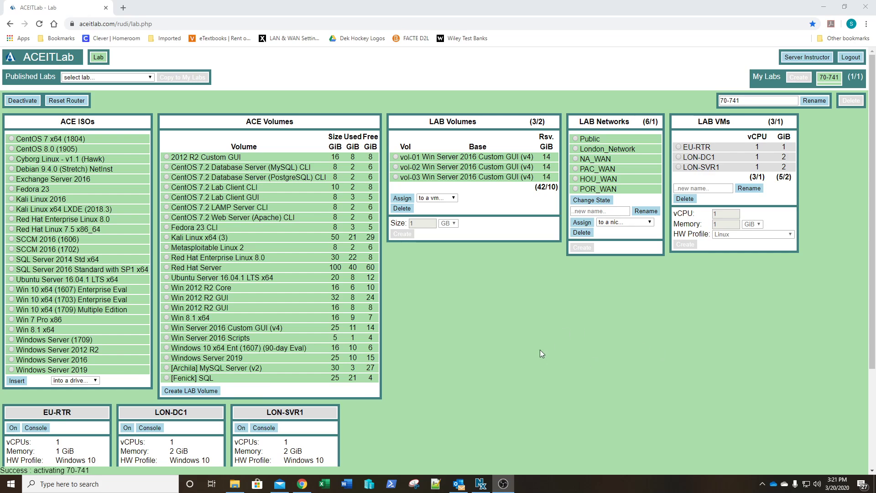
pyautogui.scroll(-3, 531, 341)
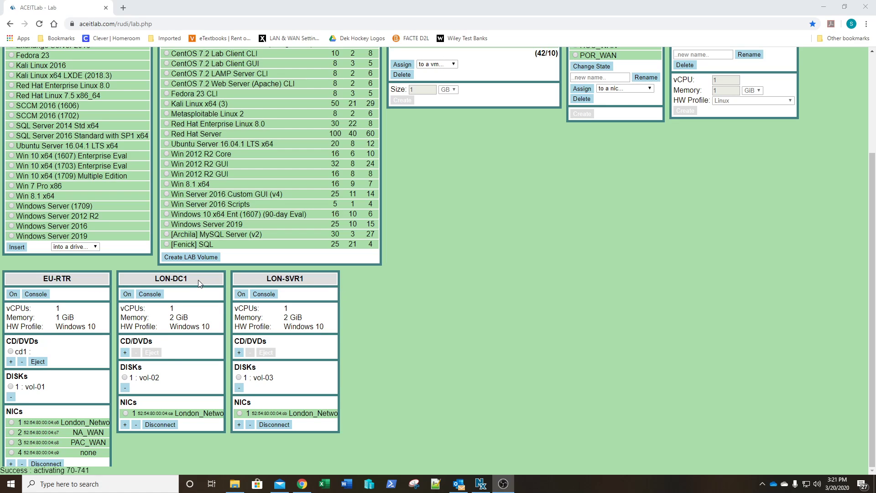
pyautogui.click(128, 295)
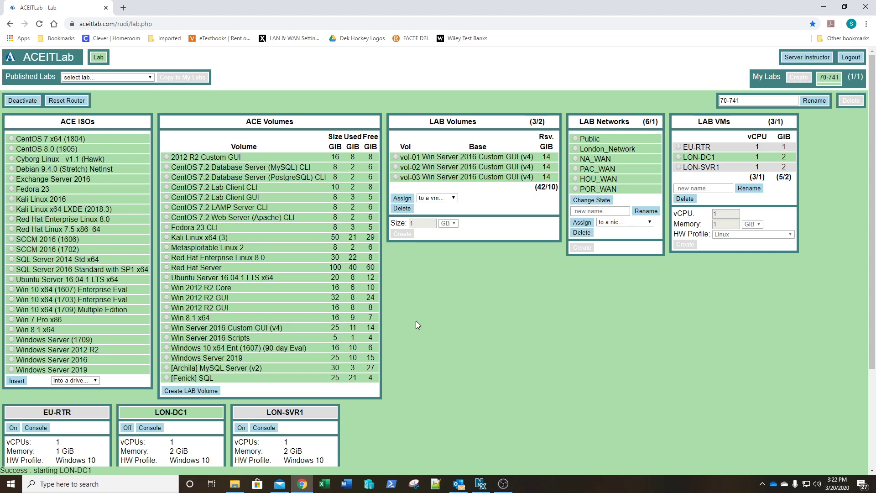
# - Open the LON-DC1 console and send Ctrl-Alt-Del to reach the sign-in screen
pyautogui.scroll(-3, 474, 307)
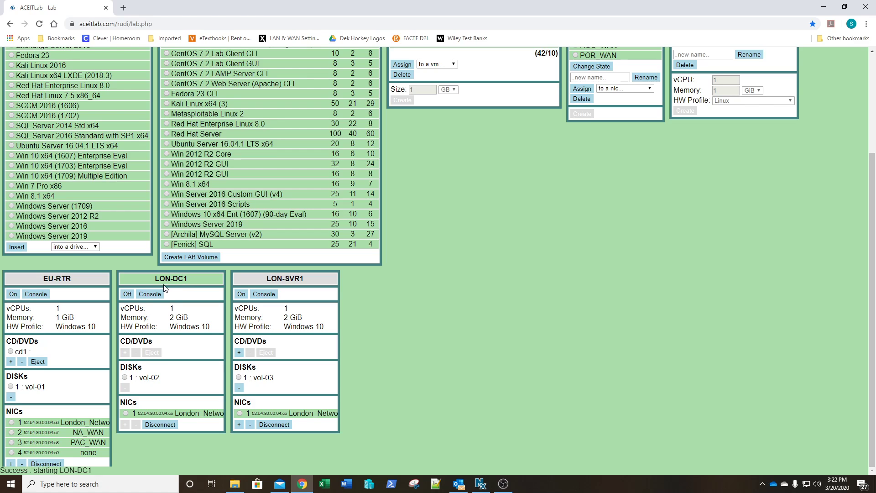
pyautogui.click(152, 295)
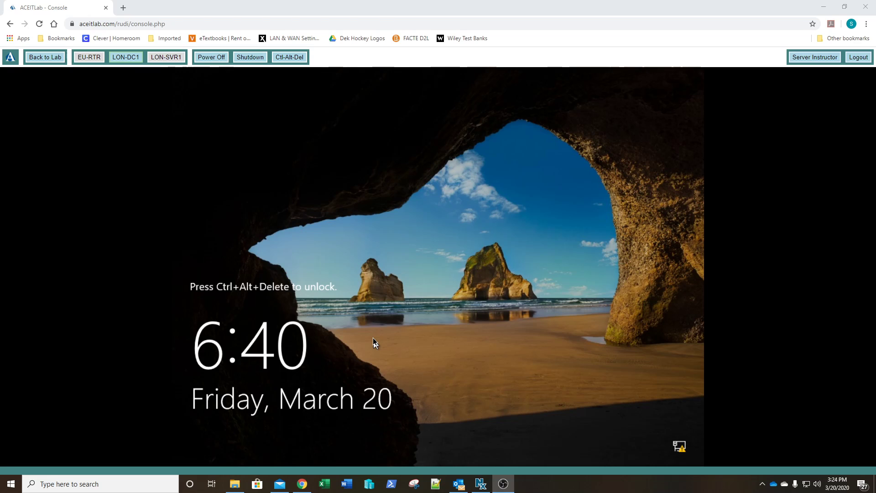
pyautogui.click(292, 59)
pyautogui.click(295, 58)
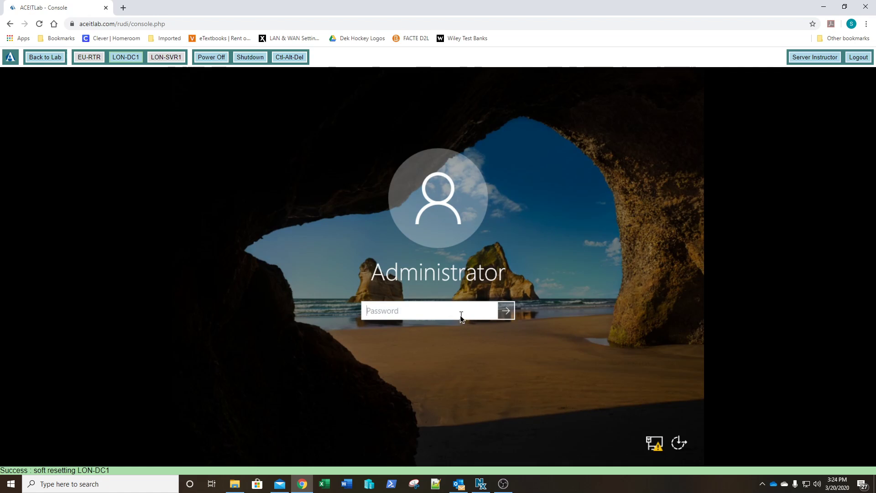
# - Sign in as Administrator with the account password
pyautogui.write('Pa$$w0rd')
pyautogui.press('Return')
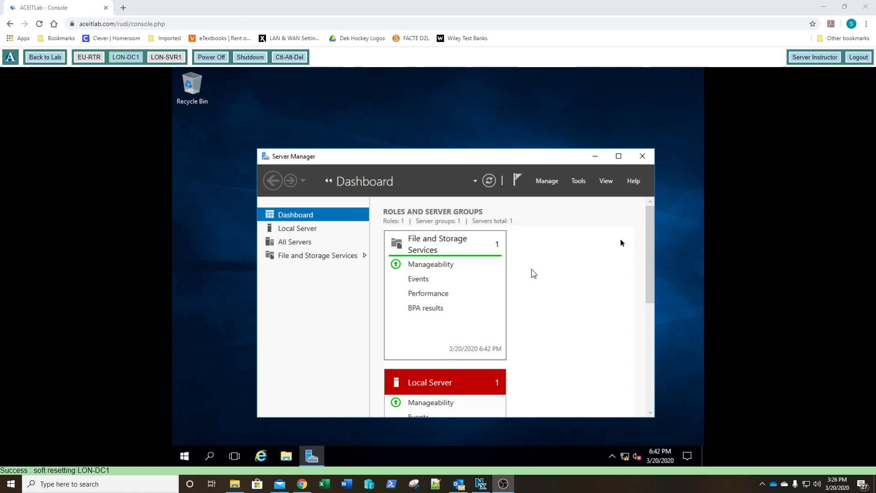
# - Maximize Server Manager and open the Ethernet network connections from the Local Server properties
pyautogui.click(618, 157)
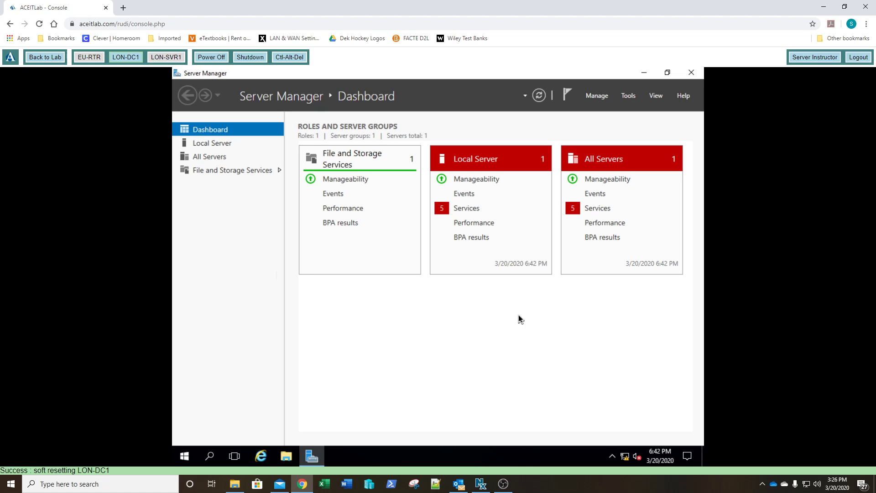
pyautogui.click(218, 146)
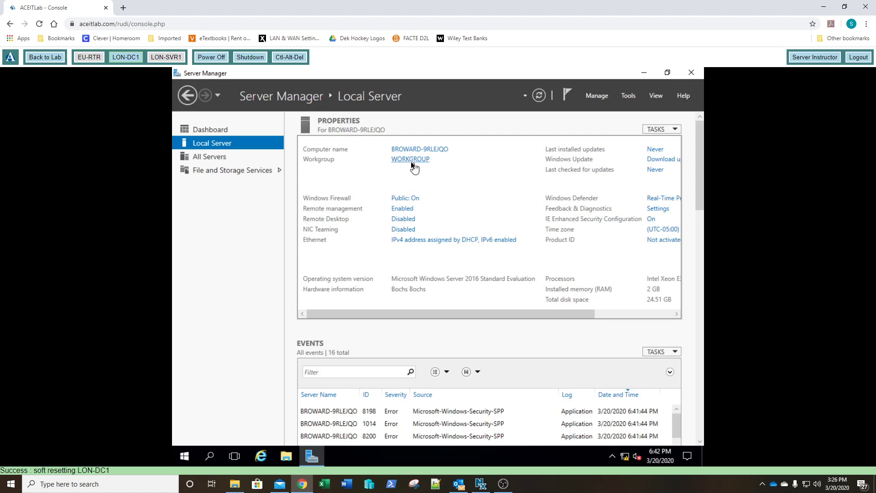
pyautogui.click(424, 245)
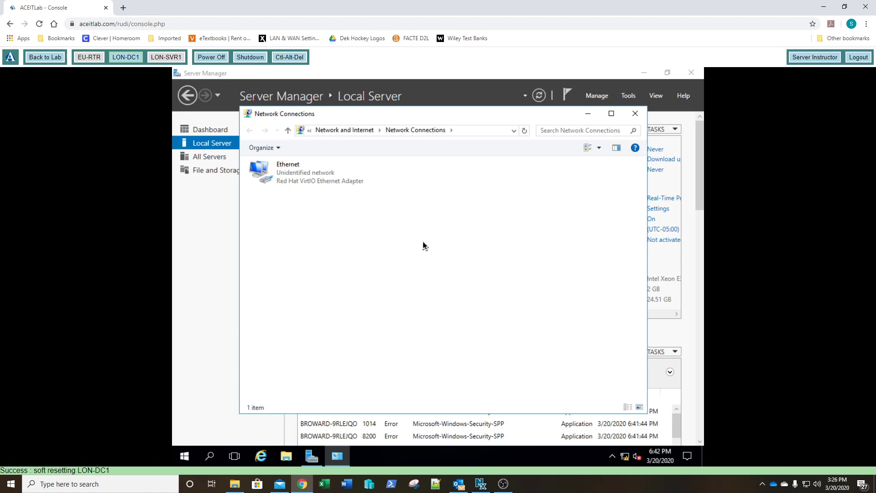
# - Open the Ethernet adapter's Internet Protocol Version 4 (TCP/IPv4) properties
pyautogui.click(284, 176)
pyautogui.rightClick(284, 176)
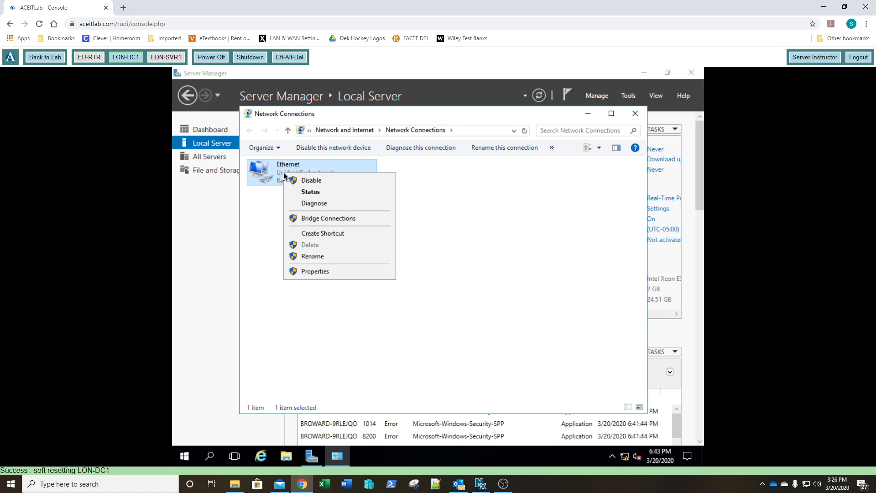
pyautogui.click(309, 272)
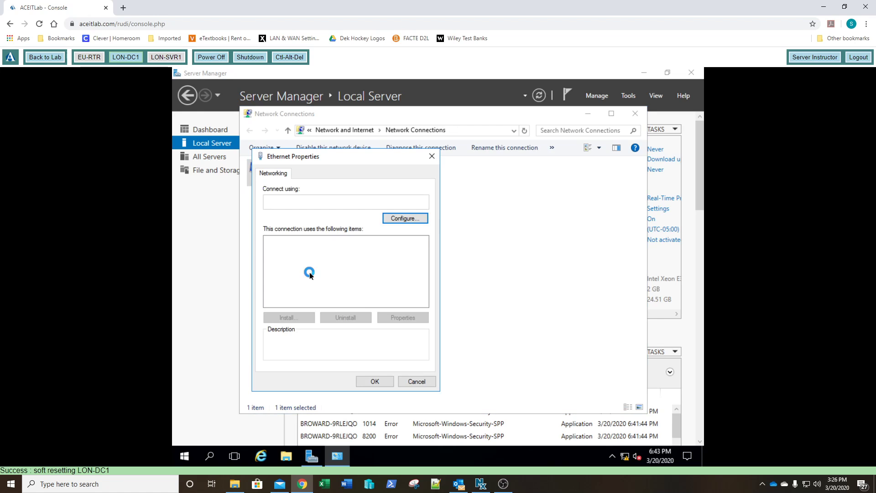
pyautogui.doubleClick(315, 268)
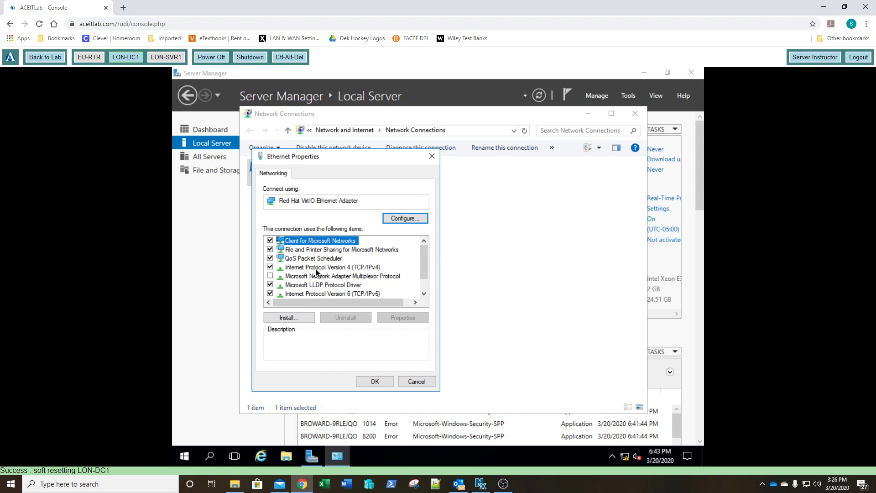
pyautogui.click(318, 273)
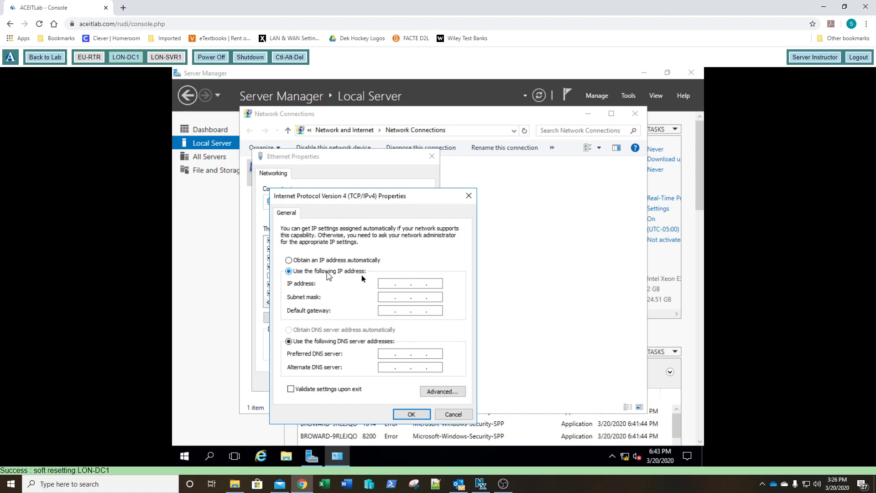
# - Set a static IP of 172.16.0.10, mask 255.255.255.0, gateway 172.16.0.1 and preferred DNS 172.16.0.10, then apply
pyautogui.click(388, 282)
pyautogui.write('72')
pyautogui.write('16')
pyautogui.write('0')
pyautogui.write('10')
pyautogui.press('Tab')
pyautogui.press('Right')
pyautogui.write('255')
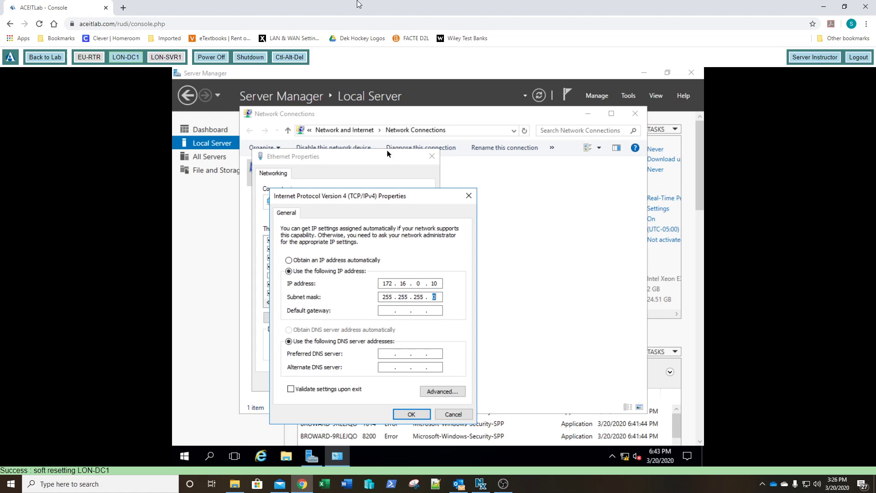
pyautogui.press('Tab')
pyautogui.write('172.16.0.1')
pyautogui.press('Tab')
pyautogui.press('Tab')
pyautogui.write('17216010')
pyautogui.click(411, 415)
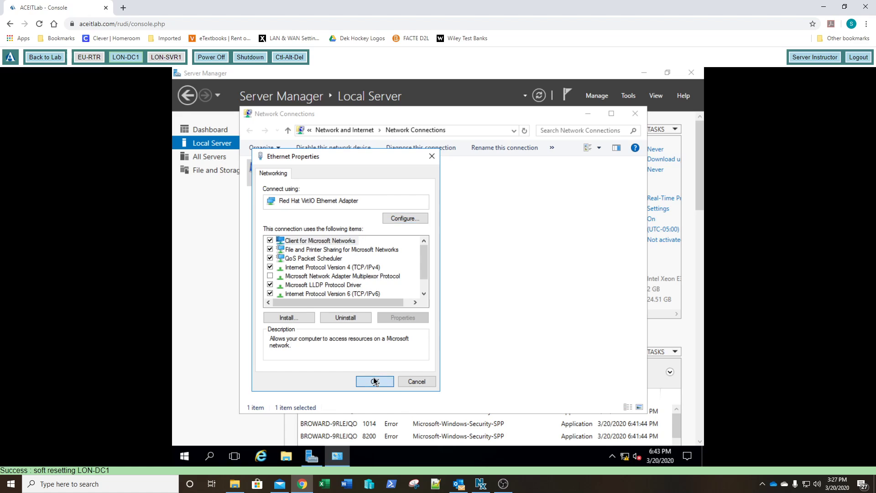
pyautogui.click(374, 381)
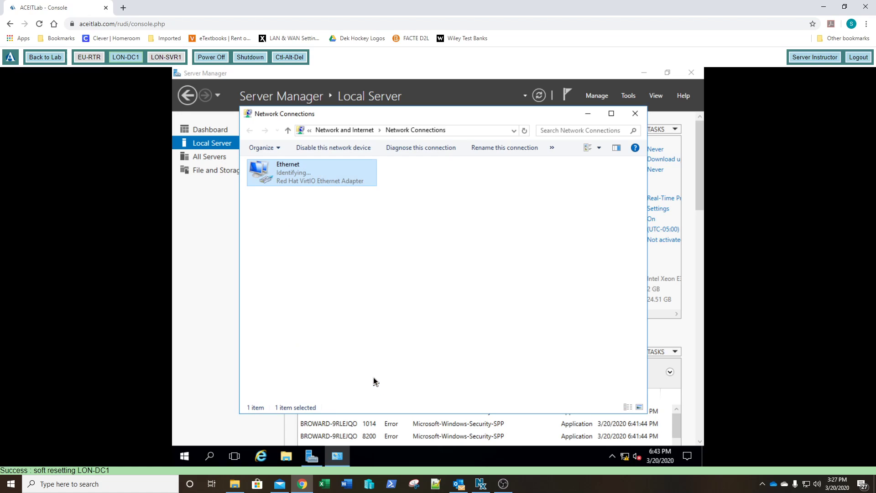
pyautogui.click(635, 114)
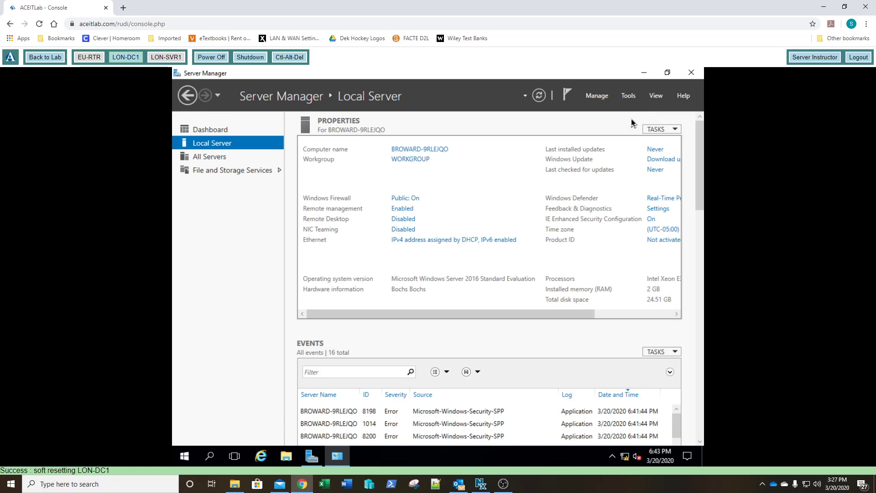
# - Refresh Server Manager, rename the computer to LON-DC1 and restart the server
pyautogui.click(539, 100)
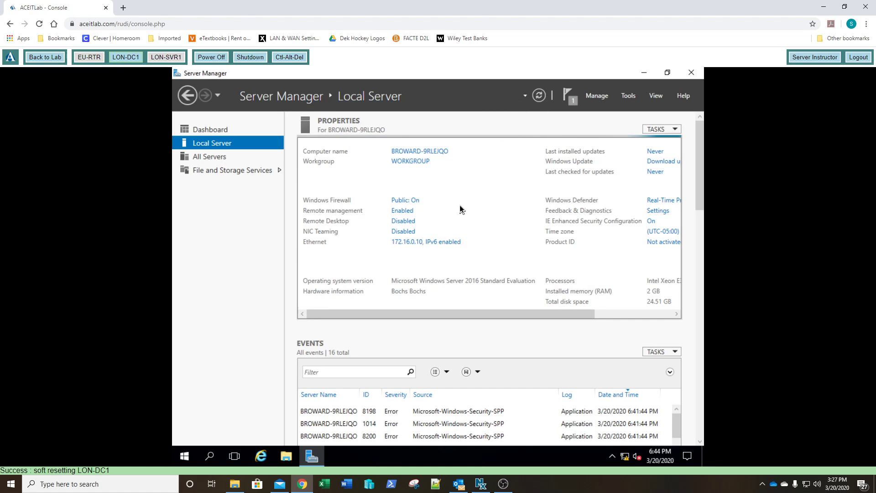
pyautogui.click(406, 160)
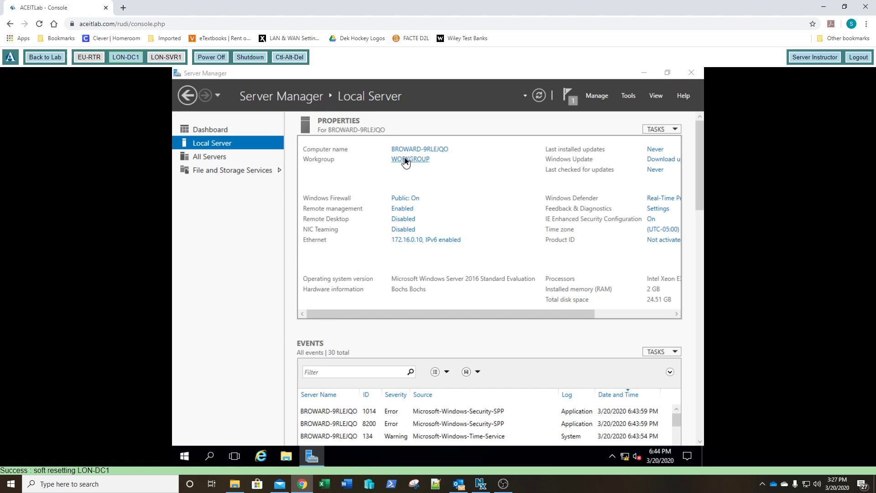
pyautogui.click(382, 220)
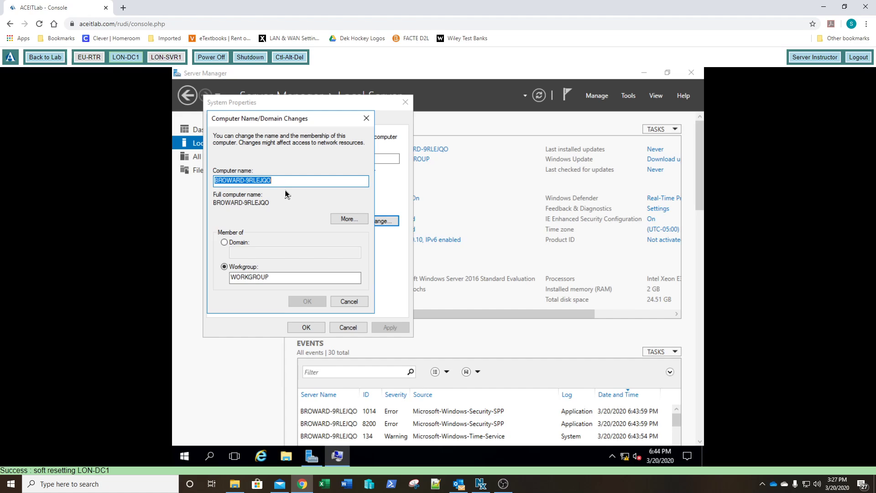
pyautogui.write('LON')
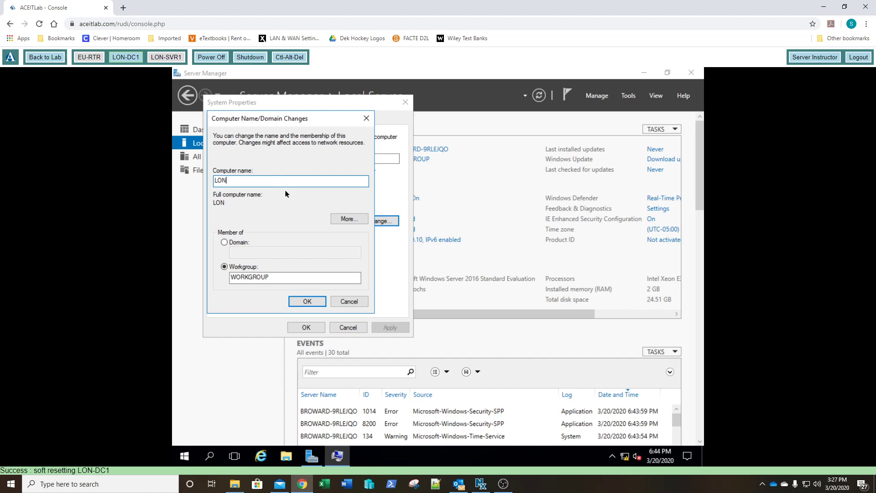
pyautogui.write('-DC1')
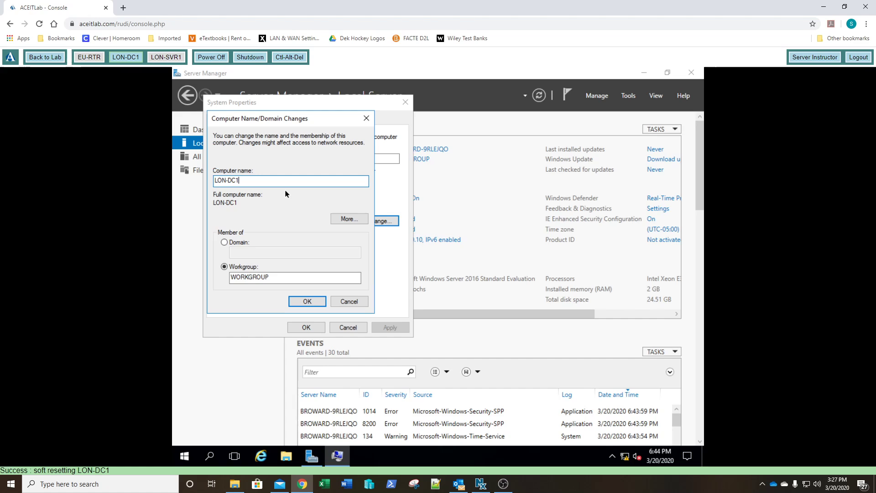
pyautogui.click(308, 301)
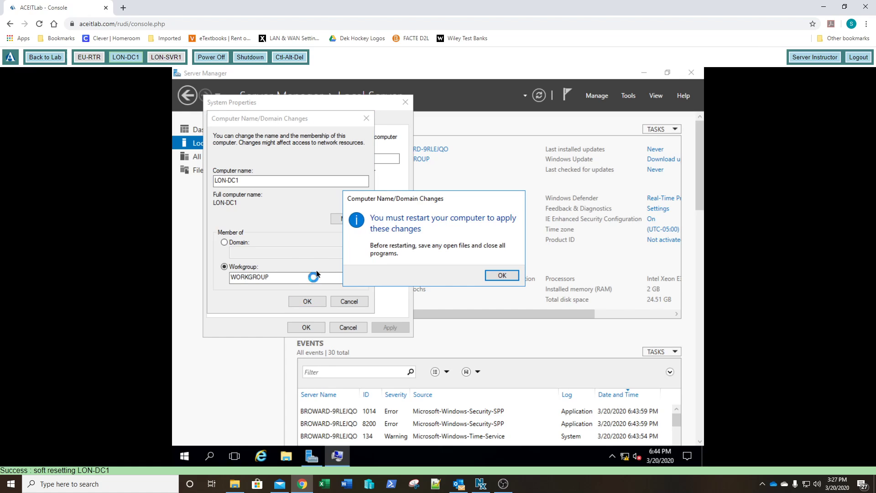
pyautogui.click(510, 275)
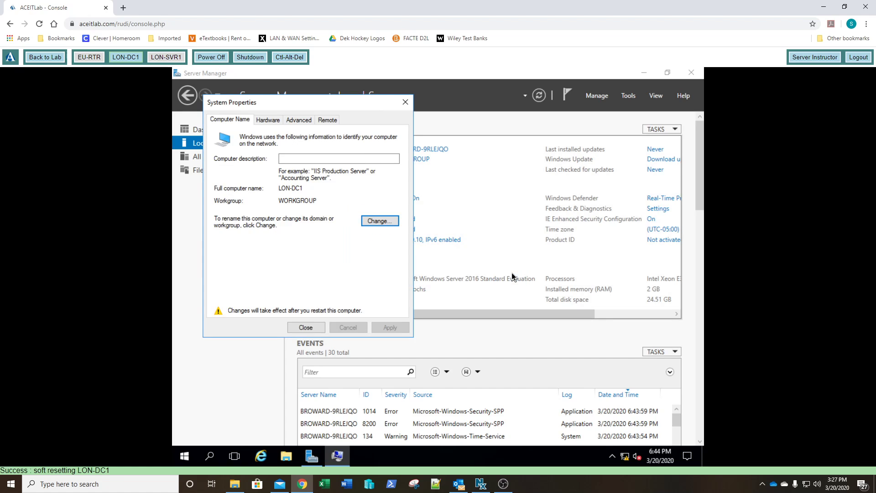
pyautogui.click(302, 330)
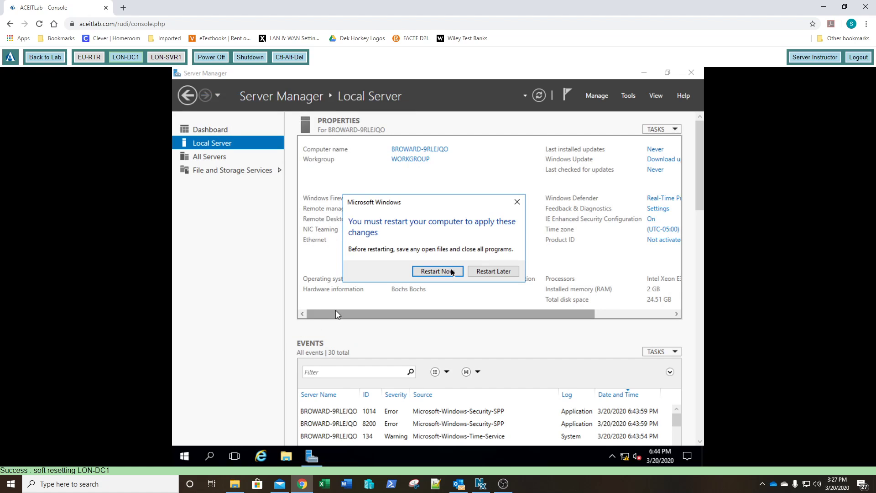
pyautogui.click(455, 270)
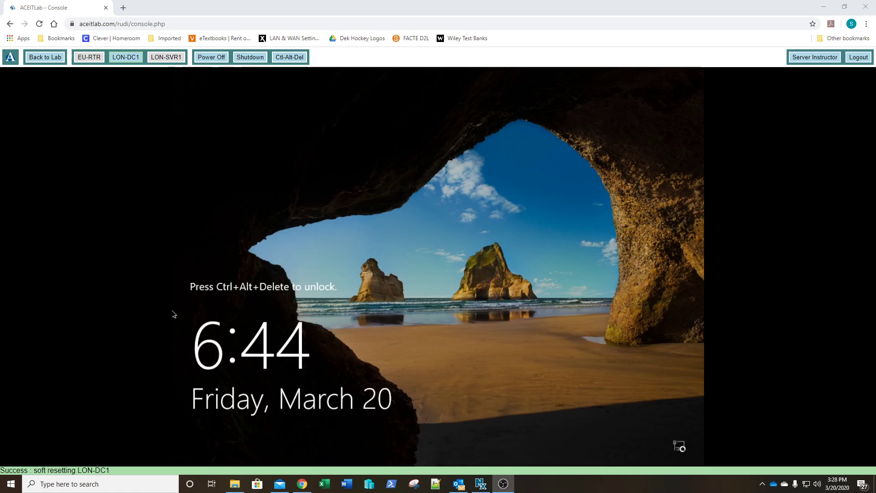
# - Unlock the console and sign in as Administrator with the account password
pyautogui.click(298, 59)
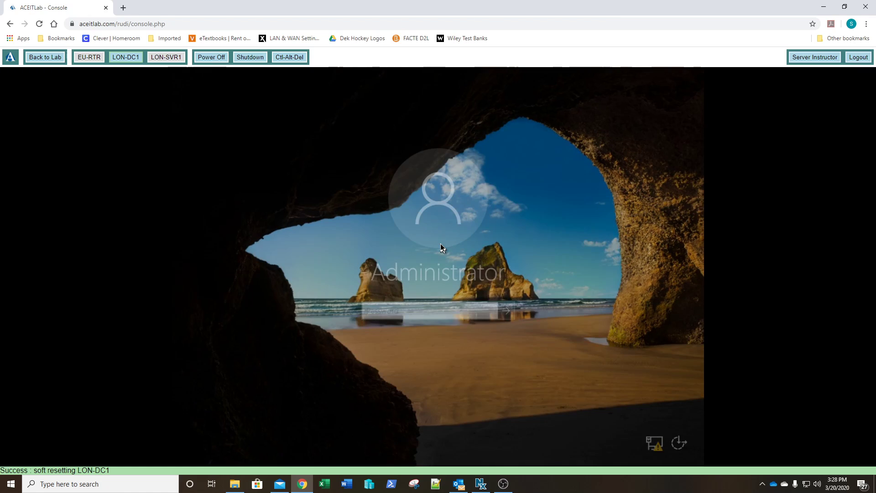
pyautogui.write('P')
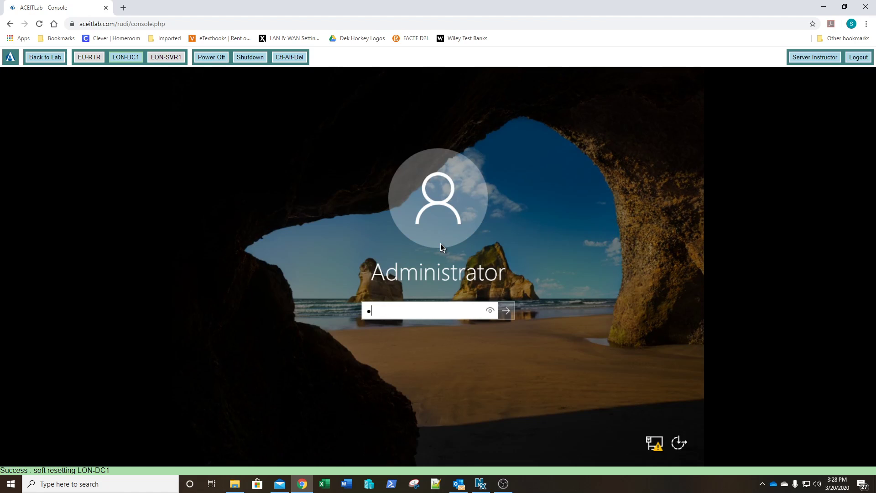
pyautogui.write('a55w.rd')
pyautogui.press('Return')
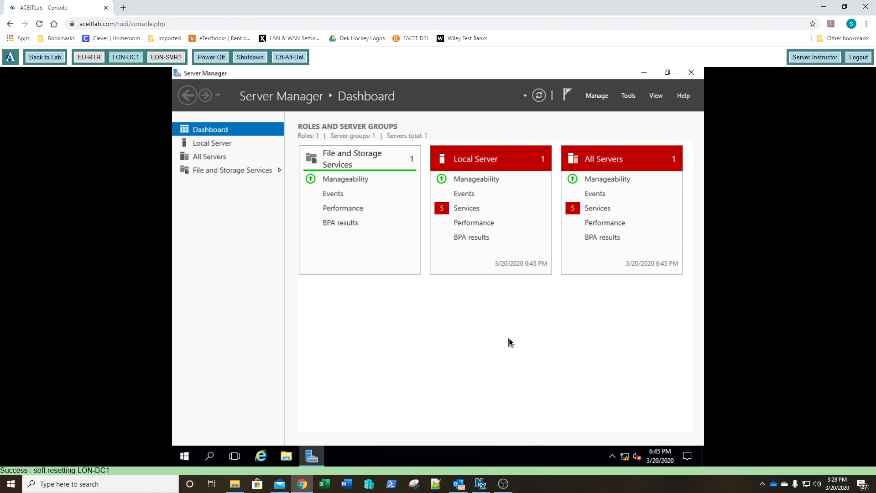
# - Start the Add Roles and Features Wizard and move past the Before You Begin page
pyautogui.click(596, 96)
pyautogui.click(600, 114)
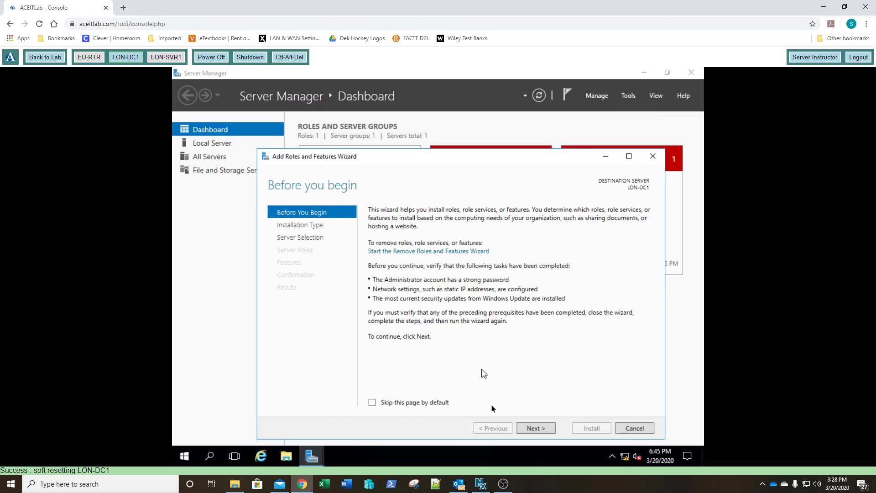
pyautogui.click(532, 429)
pyautogui.click(532, 429)
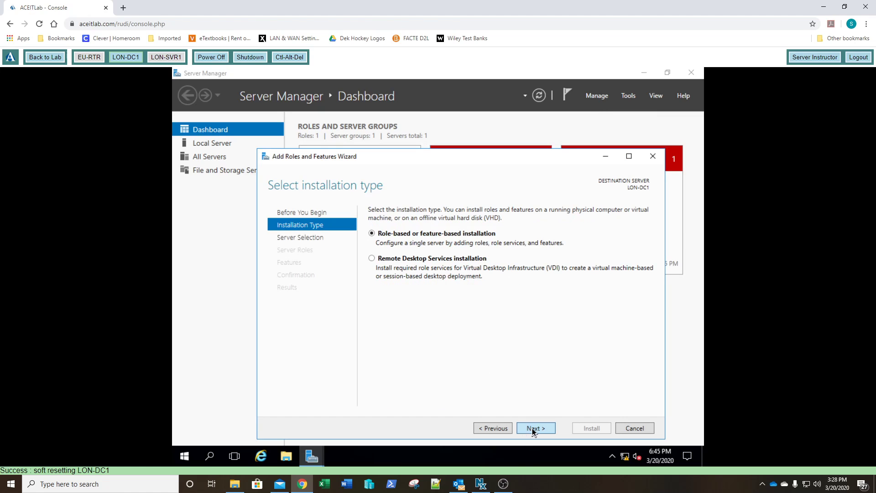
# - Choose role-based installation and select the Active Directory Domain Services, DNS Server and DHCP Server roles with their required features
pyautogui.click(533, 429)
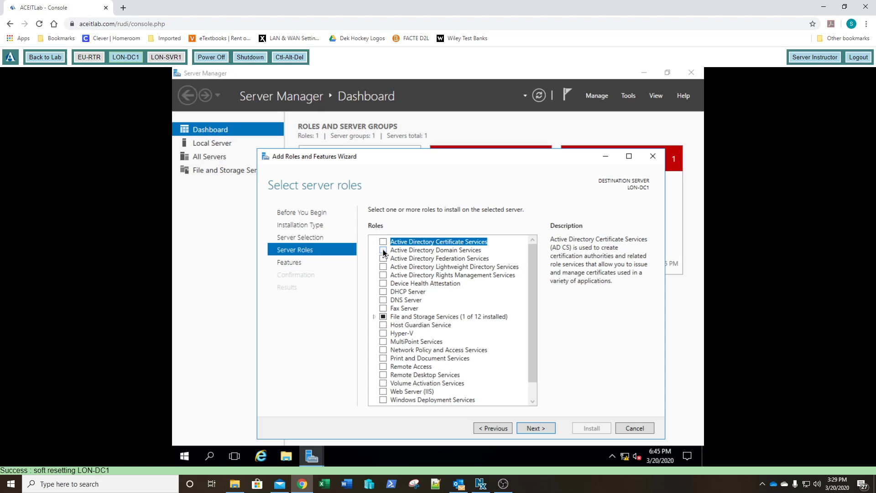
pyautogui.click(384, 250)
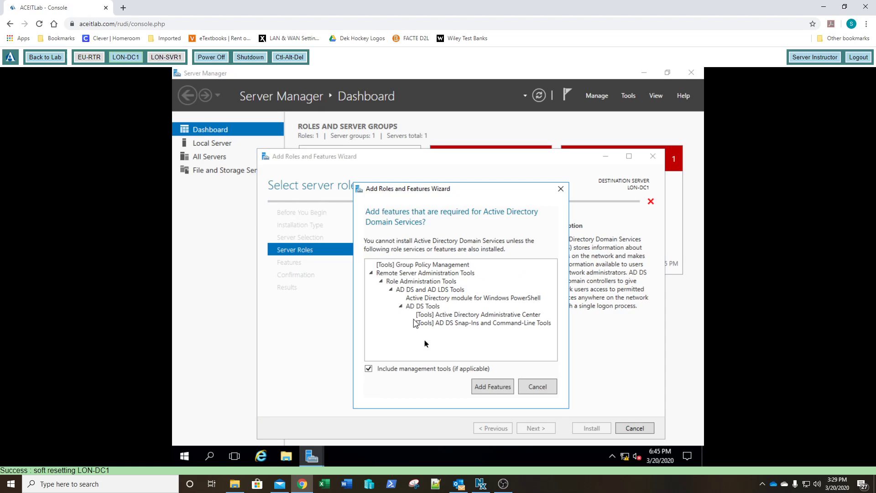
pyautogui.click(484, 388)
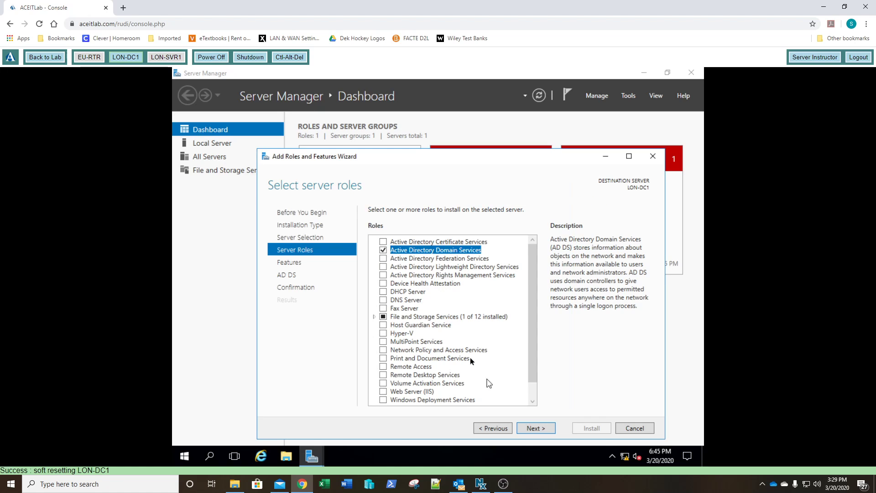
pyautogui.click(383, 300)
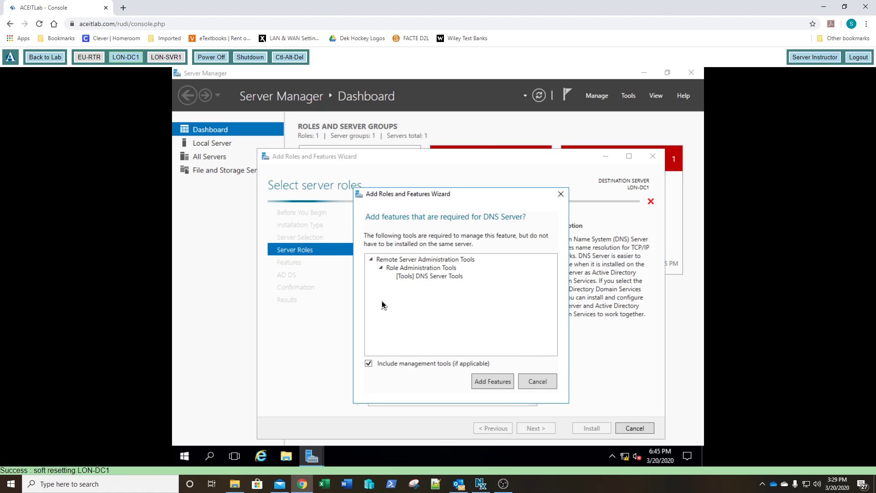
pyautogui.click(489, 383)
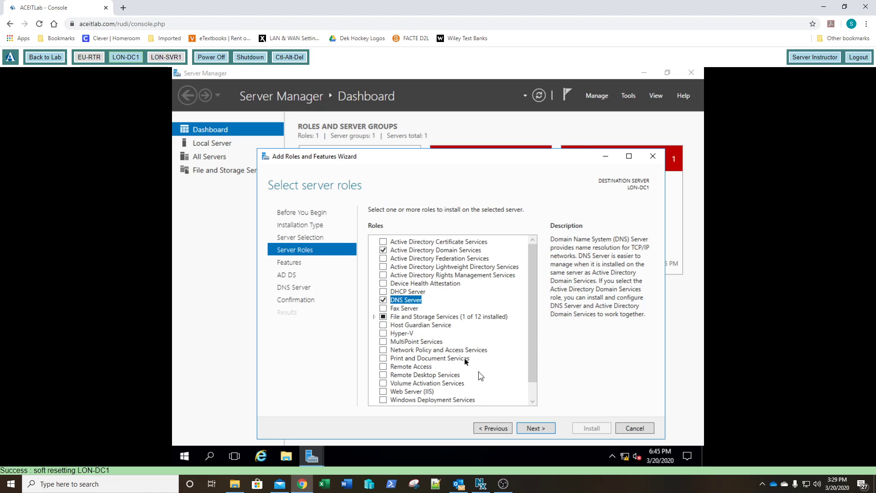
pyautogui.click(384, 291)
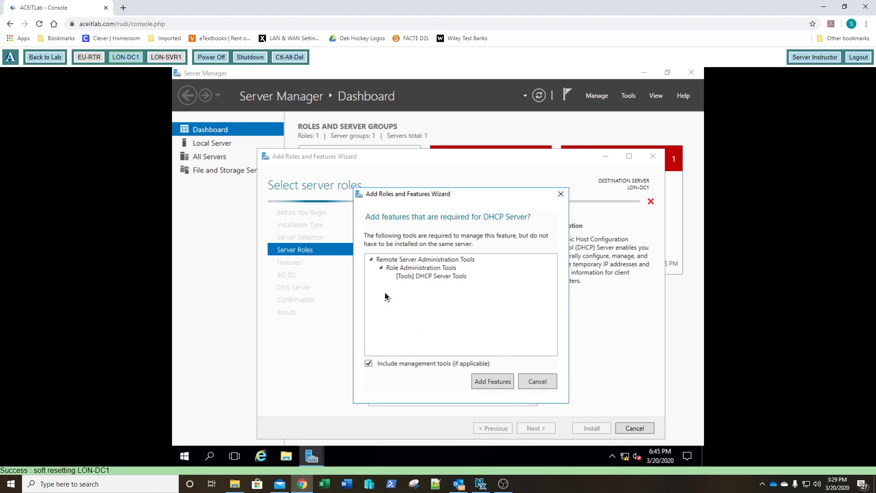
pyautogui.click(490, 383)
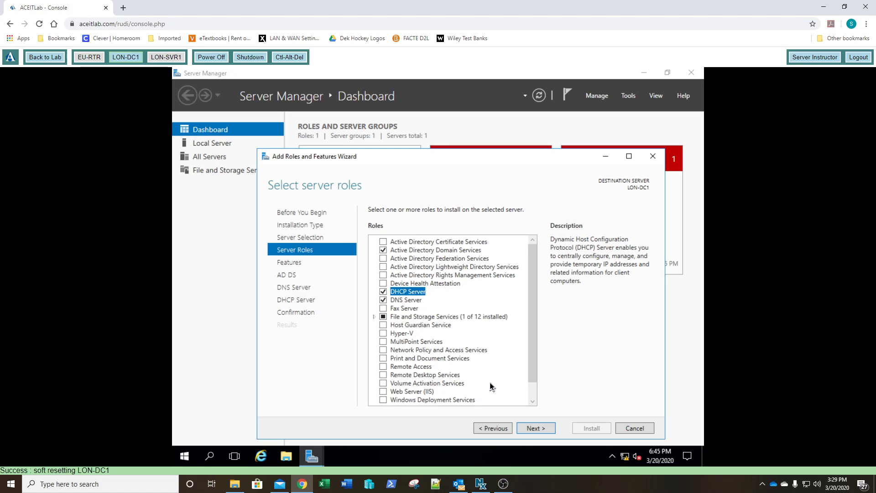
# - Continue through the remaining wizard pages, install the selected roles, and close the wizard when installation finishes
pyautogui.click(532, 429)
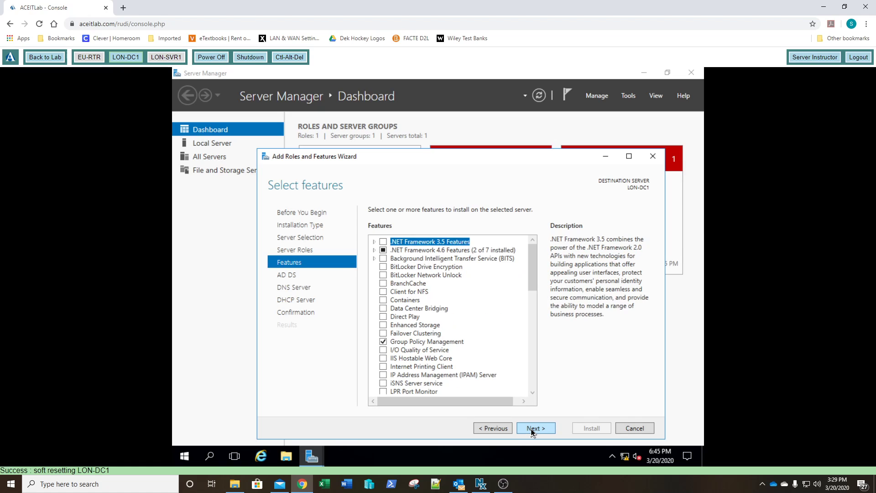
pyautogui.click(532, 429)
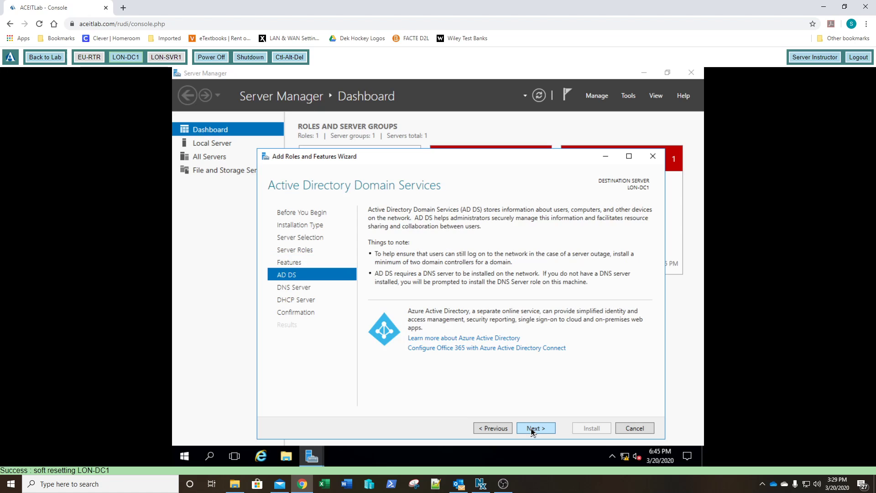
pyautogui.click(533, 429)
pyautogui.click(532, 429)
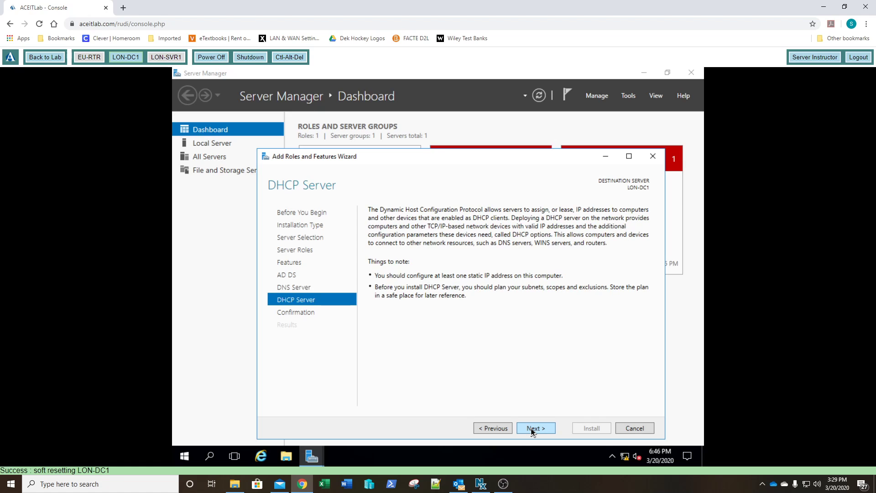
pyautogui.click(533, 429)
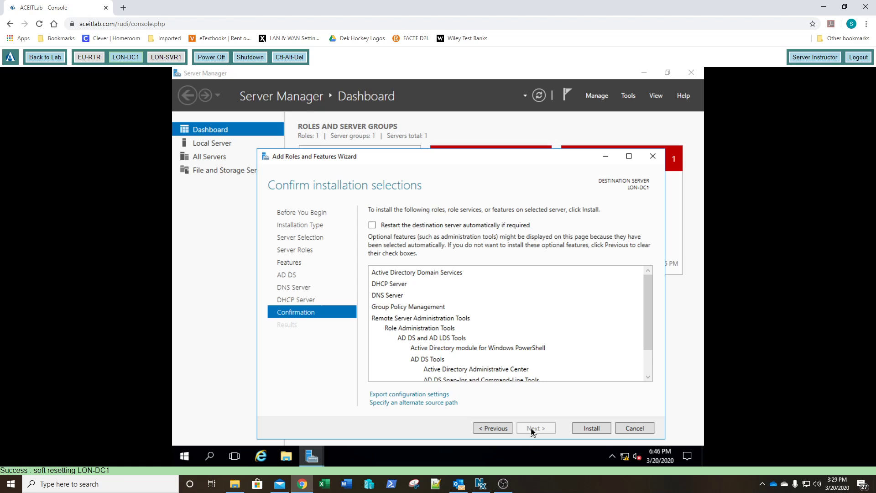
pyautogui.click(592, 429)
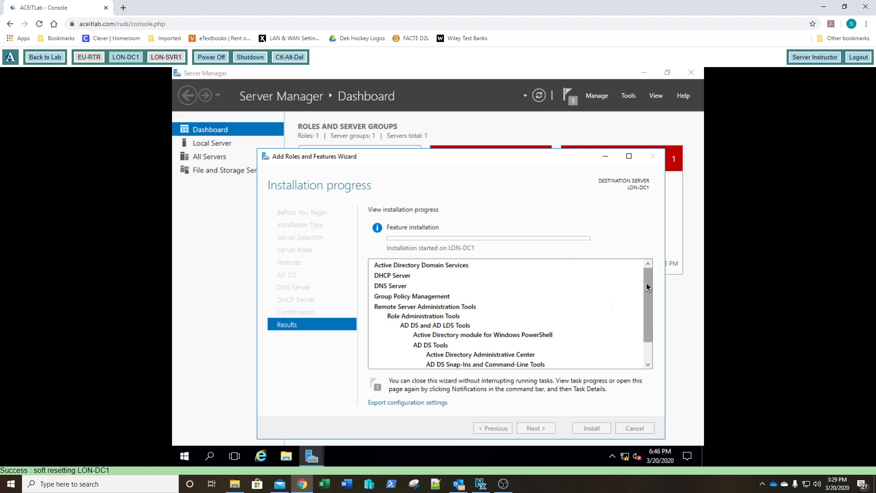
pyautogui.moveTo(646, 283); pyautogui.dragTo(644, 322)
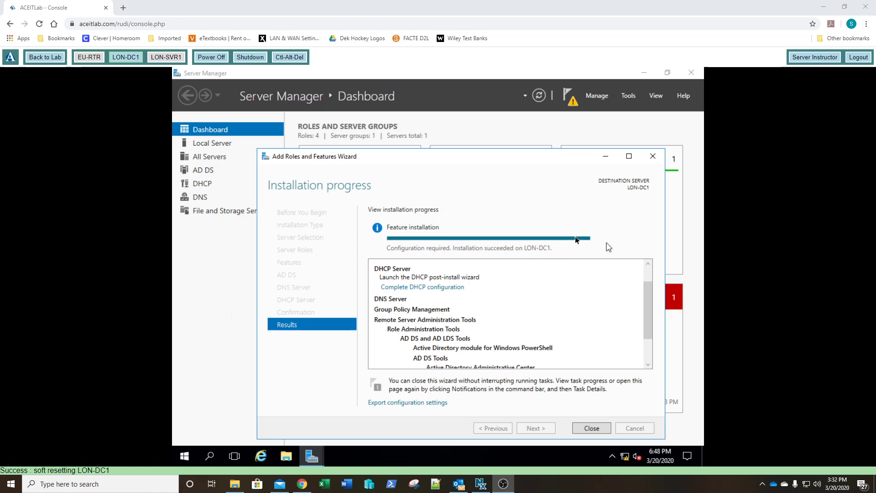
pyautogui.click(591, 429)
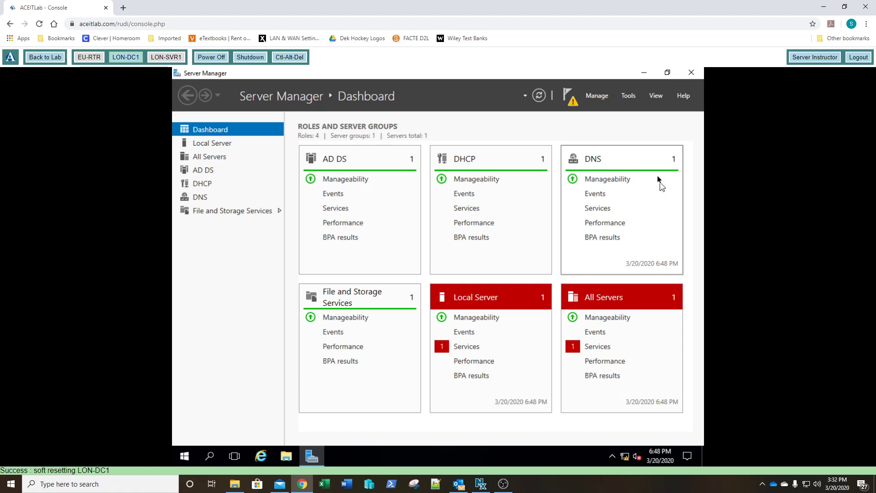
# - Promote the server to a domain controller by adding a new forest with the root domain name adatum.com
pyautogui.click(569, 96)
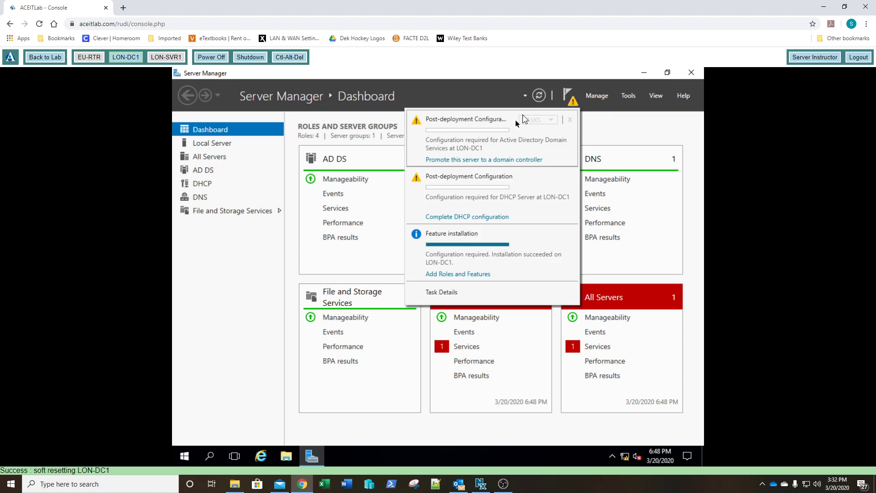
pyautogui.click(465, 160)
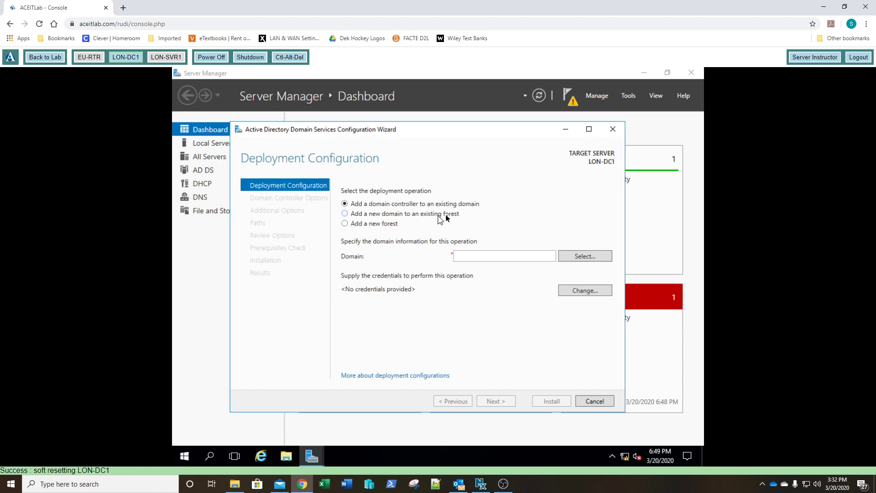
pyautogui.click(345, 224)
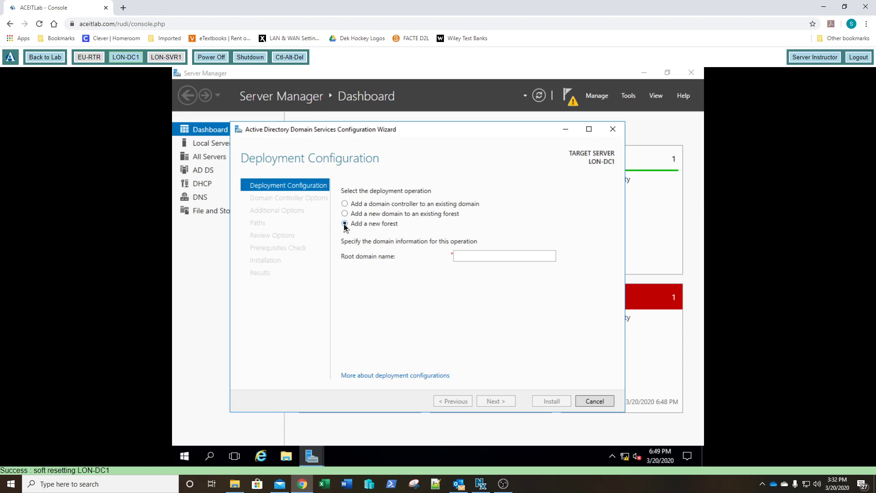
pyautogui.click(471, 257)
pyautogui.write('adatum.com')
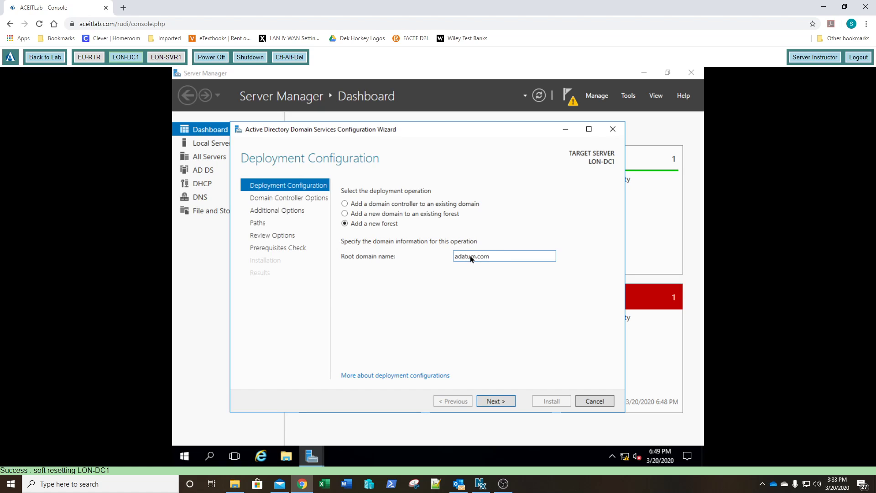
pyautogui.press('Return')
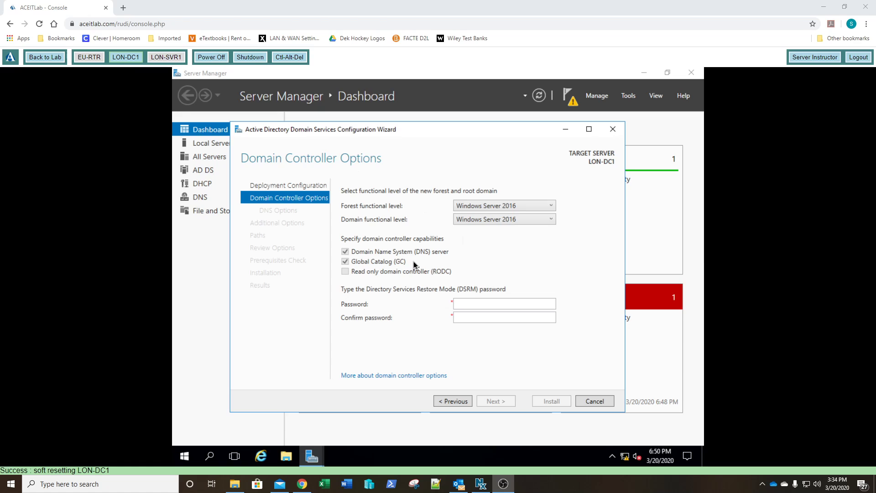
# - Enter and confirm the Directory Services Restore Mode password, then continue to the next page
pyautogui.click(467, 305)
pyautogui.click(472, 306)
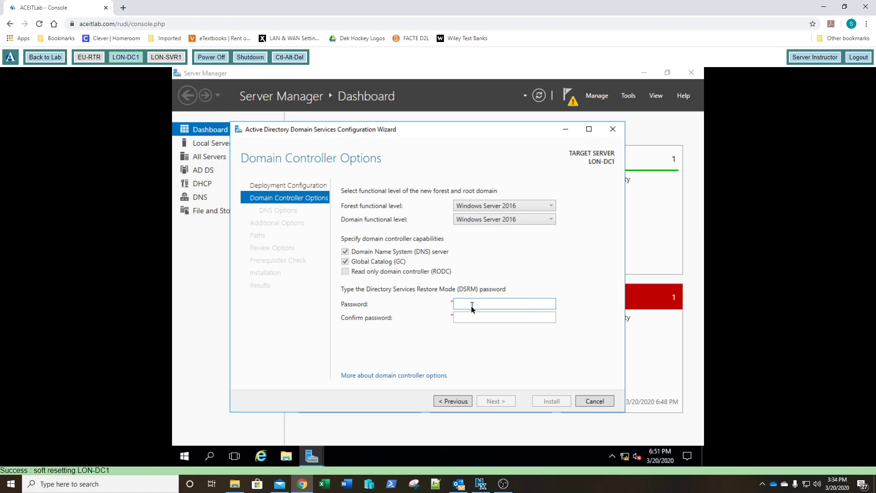
pyautogui.write('Pa$$w0rd')
pyautogui.press('Tab')
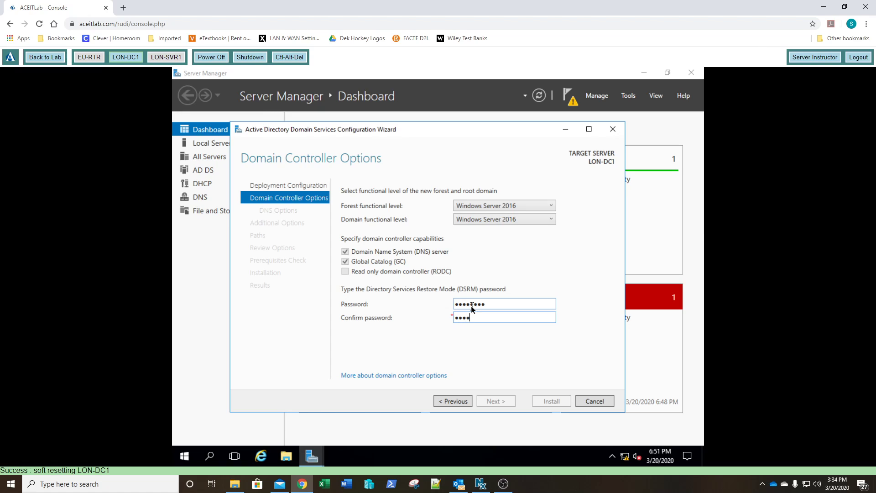
pyautogui.write('Pa$$w0rd')
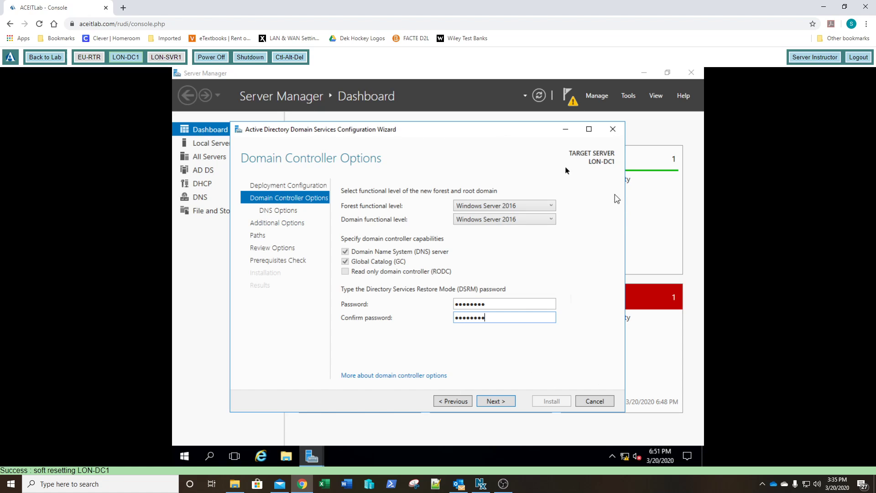
pyautogui.click(500, 403)
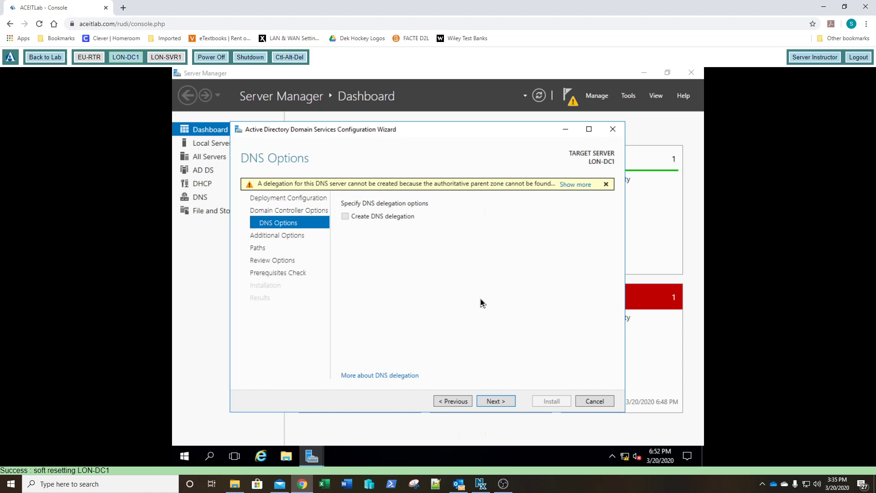
# - Accept the default DNS, NetBIOS and path options, review the selections and prerequisites, and install the domain controller
pyautogui.click(503, 403)
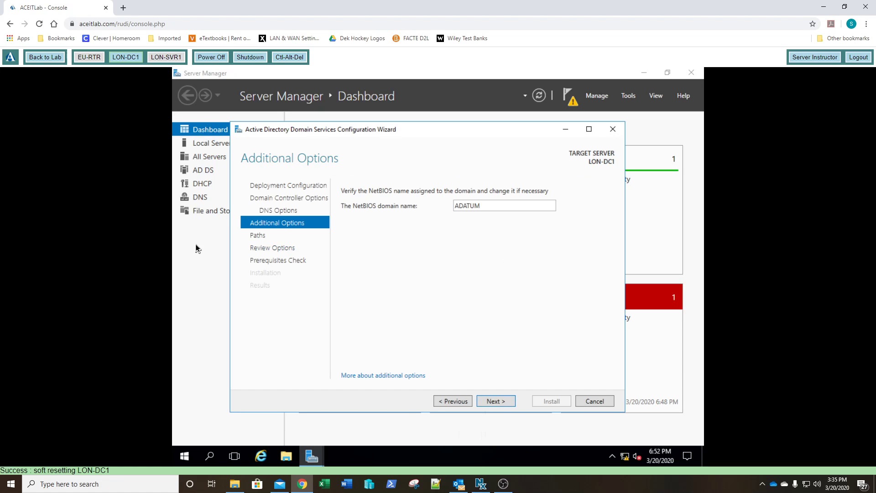
pyautogui.click(499, 401)
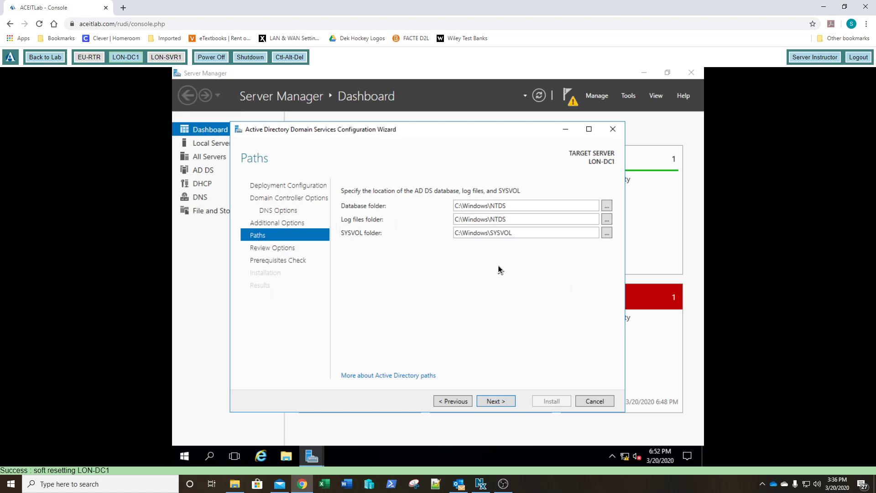
pyautogui.click(496, 402)
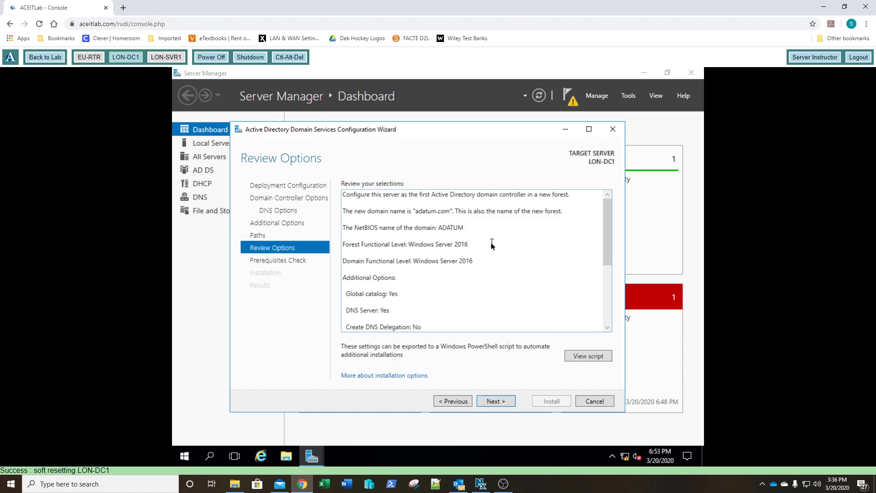
pyautogui.scroll(-3, 491, 243)
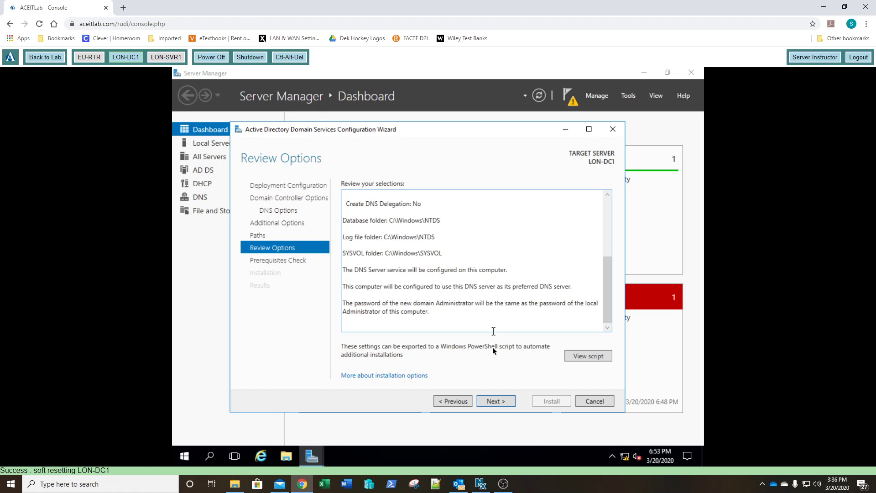
pyautogui.click(495, 402)
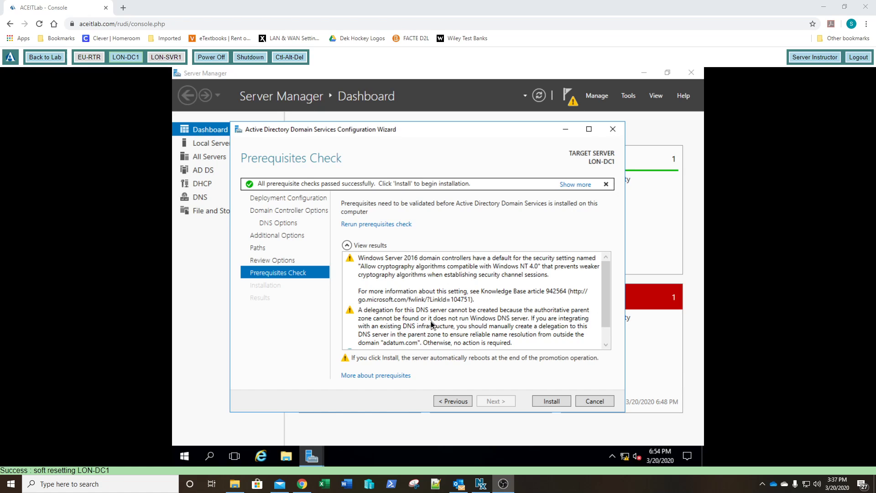
pyautogui.moveTo(609, 295); pyautogui.dragTo(608, 313)
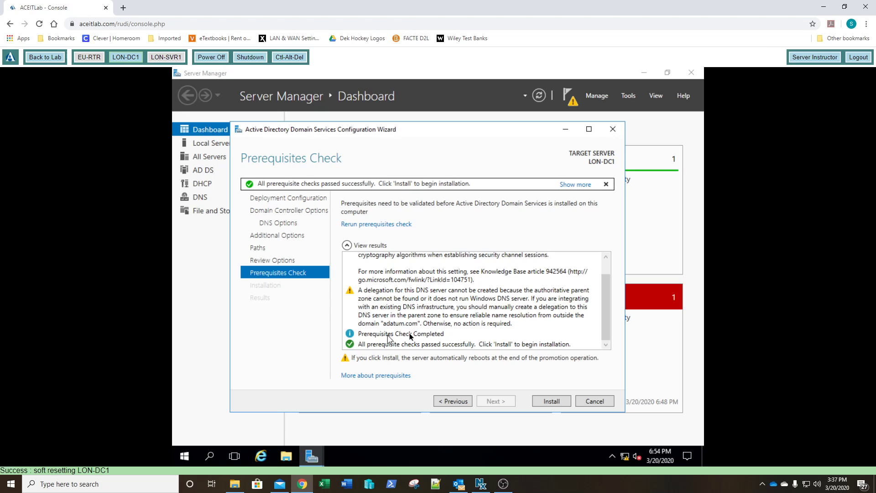
pyautogui.click(552, 401)
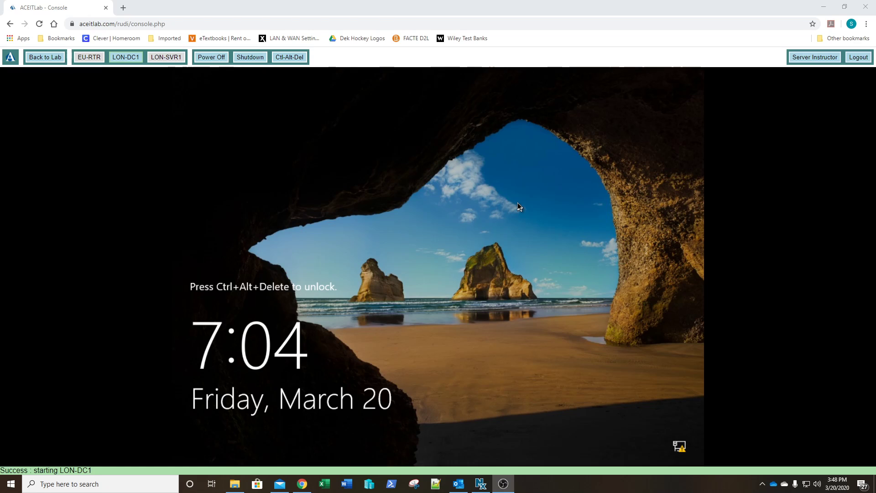
# - Unlock the console and sign in as ADATUM\Administrator with the account password
pyautogui.click(291, 62)
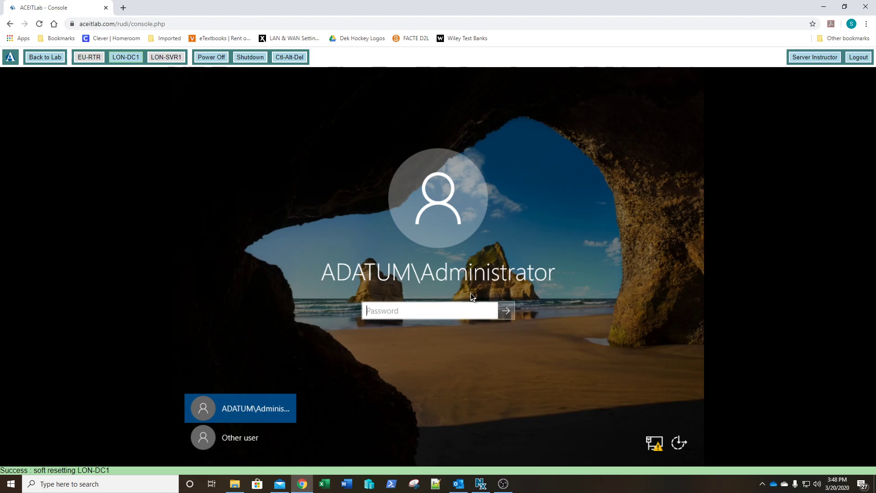
pyautogui.write('Pa$$w0rd')
pyautogui.press('Return')
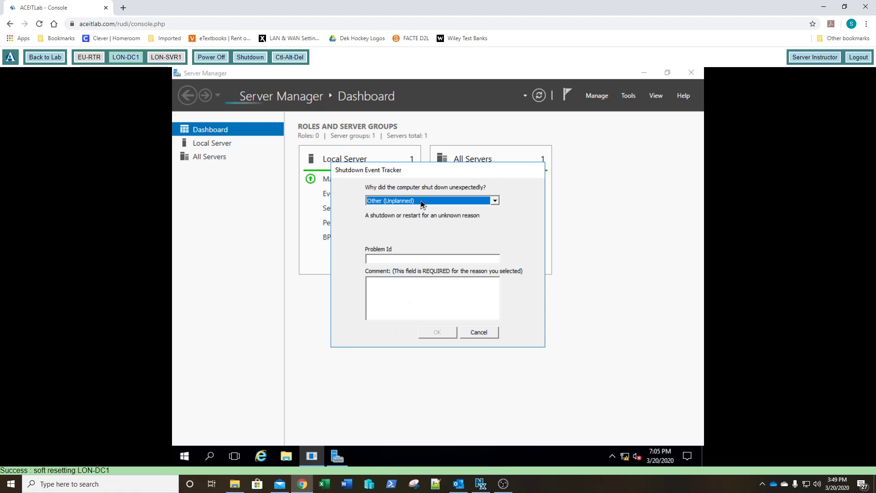
# - Dismiss the Shutdown Event Tracker by entering the comment 111 and confirming
pyautogui.click(407, 291)
pyautogui.write('111')
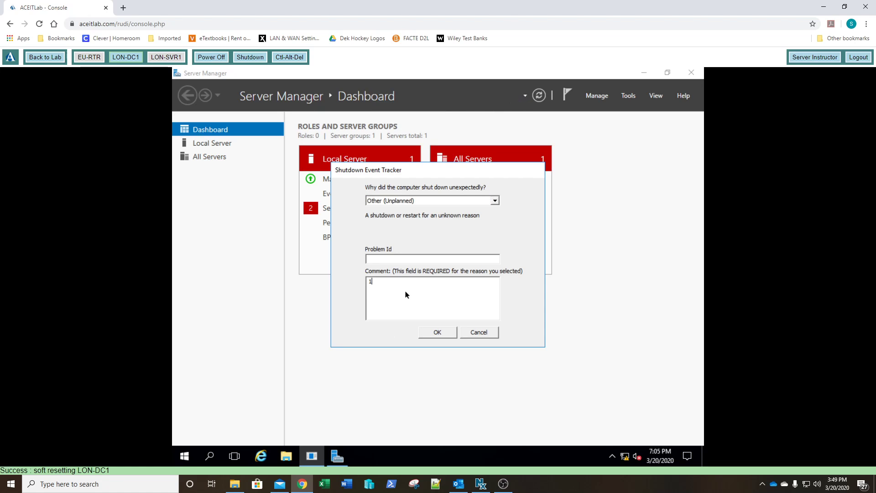
pyautogui.click(437, 333)
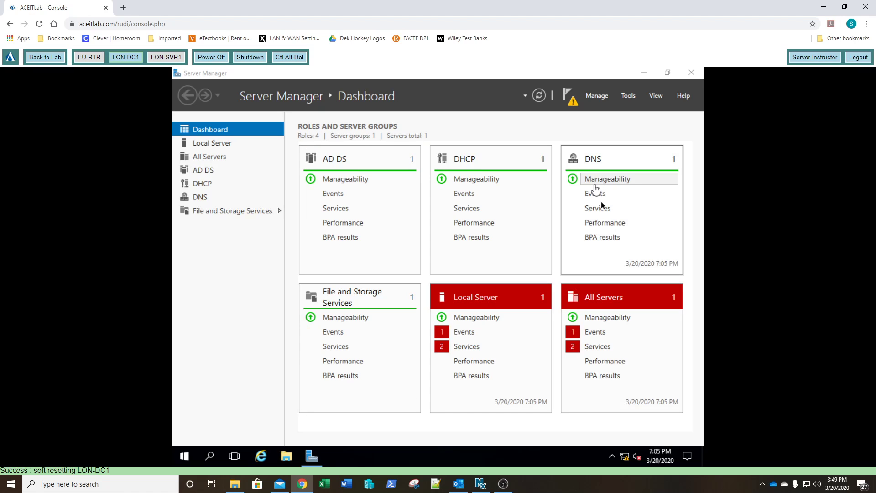
# - Open DNS Manager on LON-DC1 and start a New Zone wizard for an Active Directory-integrated primary IPv4 reverse lookup zone
pyautogui.click(629, 96)
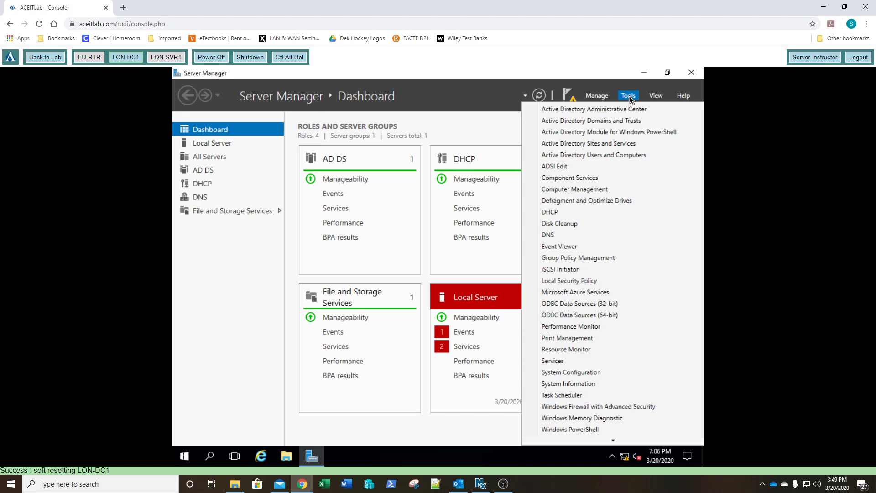
pyautogui.click(555, 236)
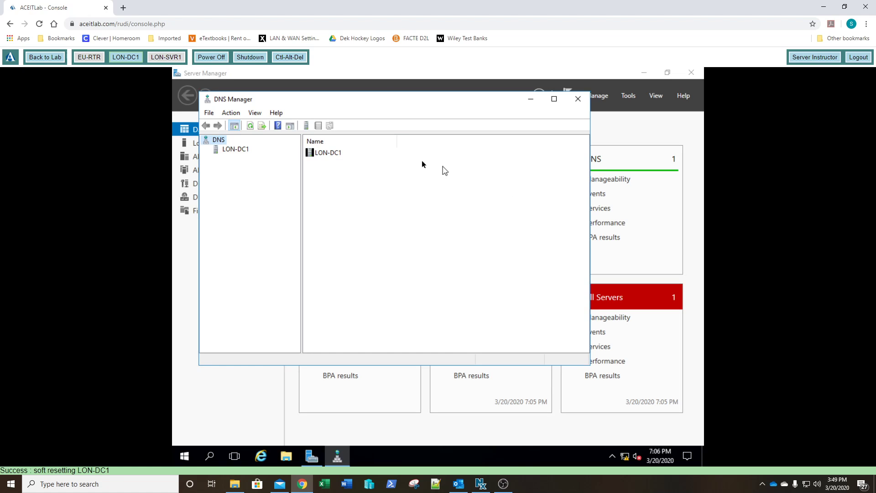
pyautogui.click(241, 151)
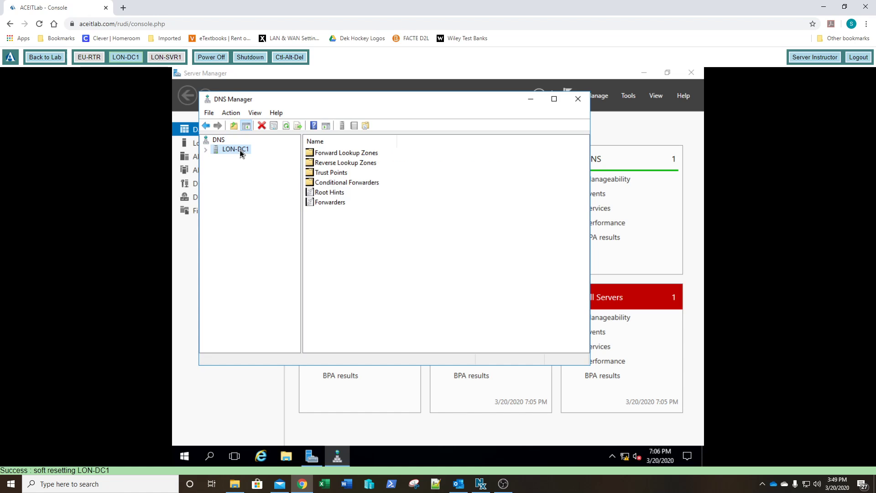
pyautogui.click(206, 151)
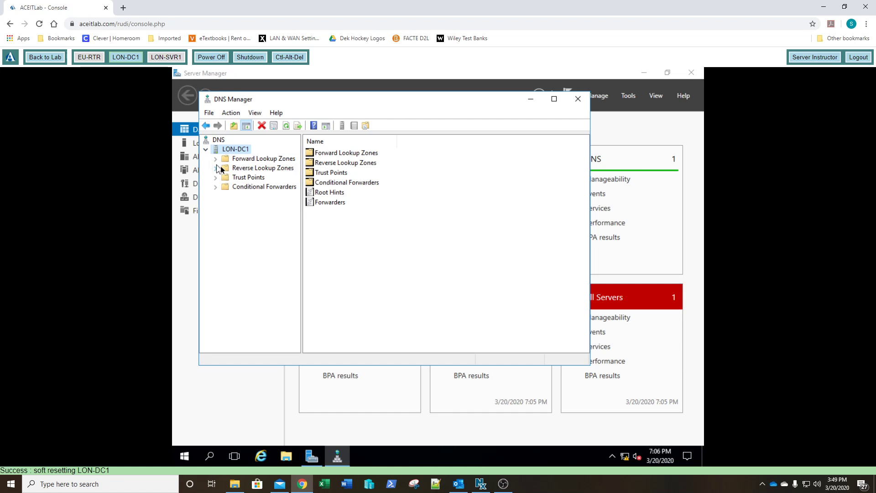
pyautogui.click(237, 169)
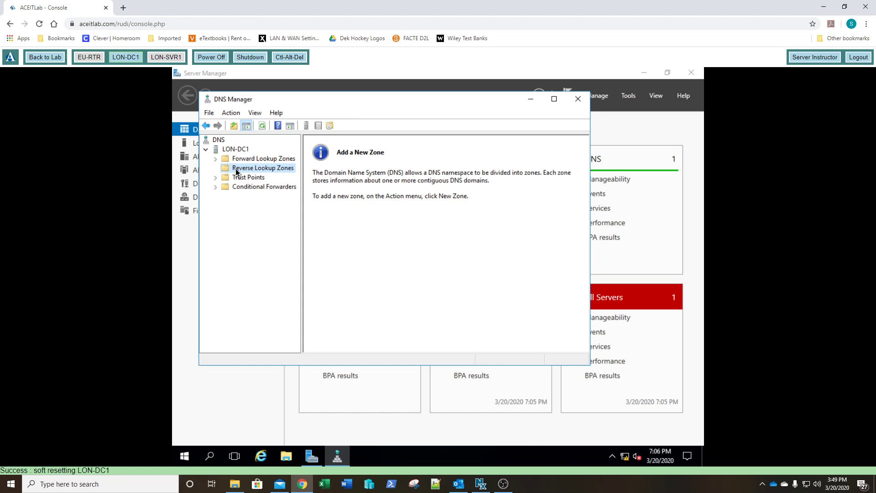
pyautogui.rightClick(236, 170)
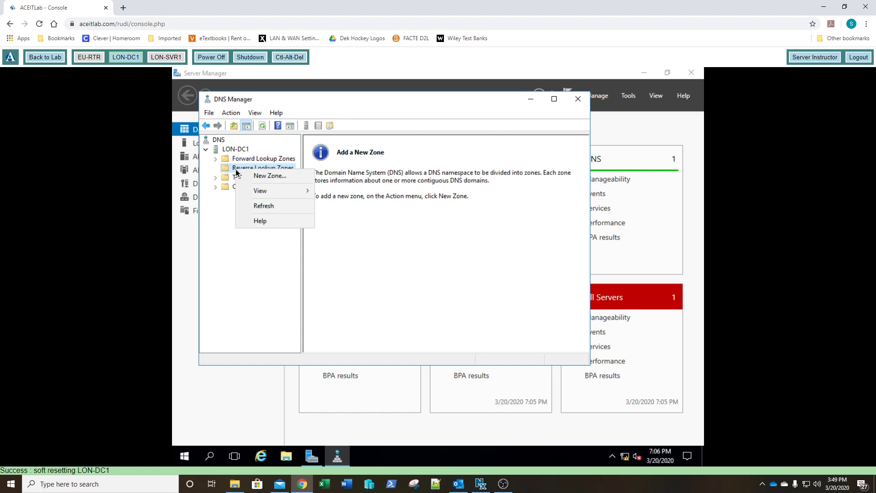
pyautogui.click(270, 176)
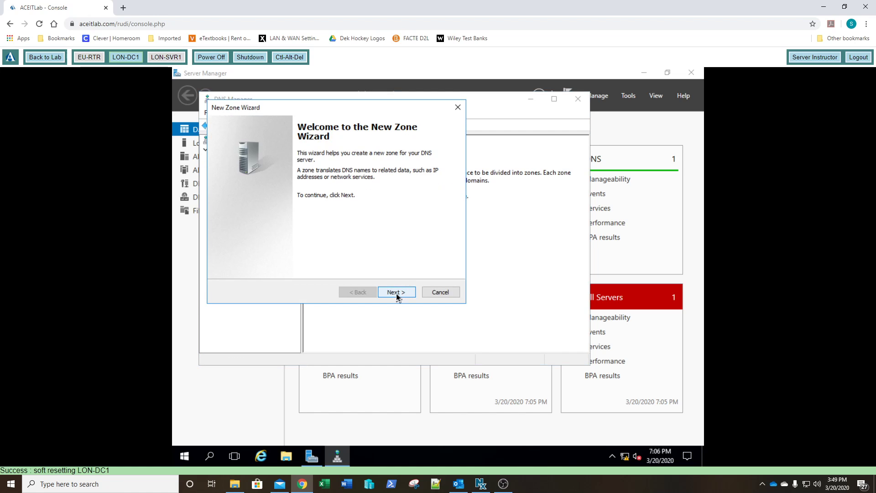
pyautogui.click(396, 294)
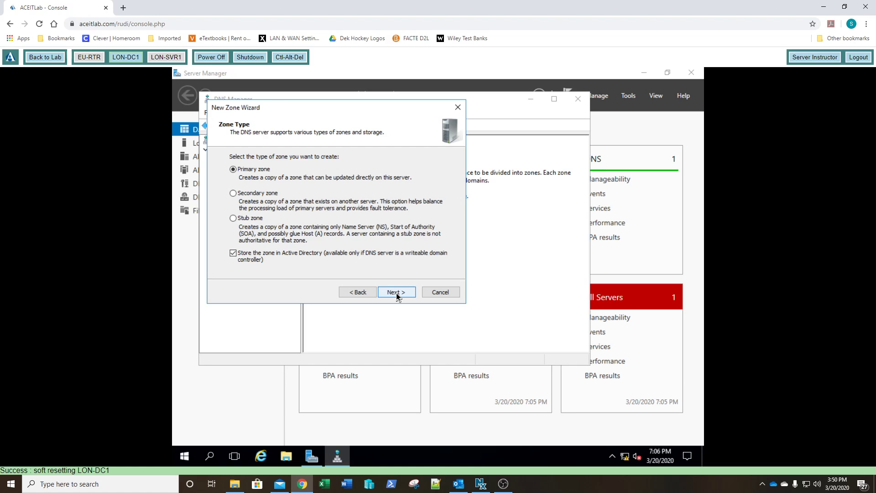
pyautogui.click(396, 292)
pyautogui.click(396, 292)
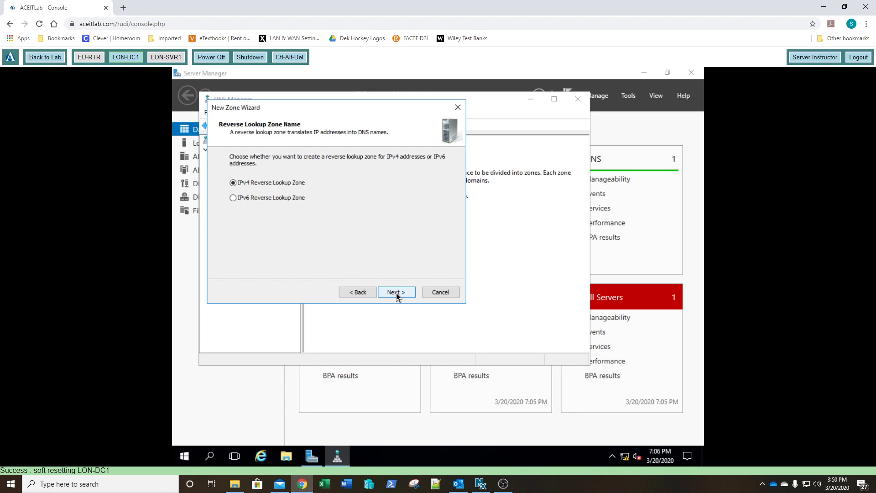
pyautogui.click(396, 292)
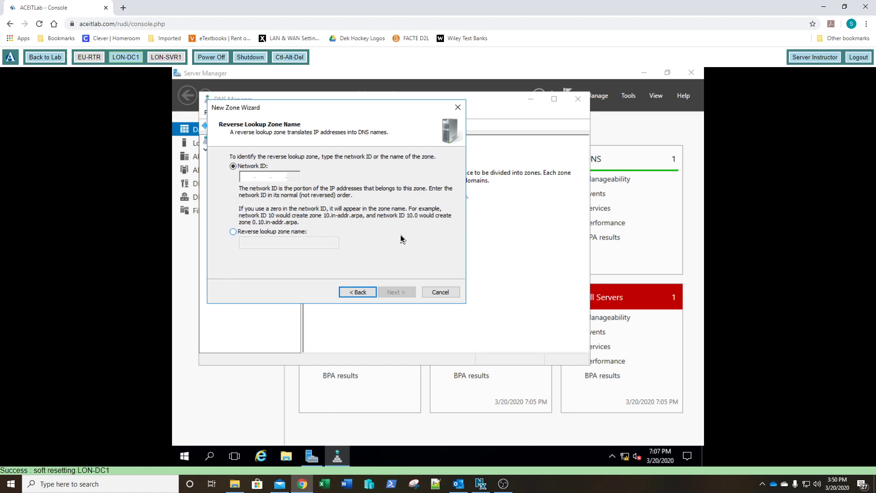
# - Set the reverse zone's network ID to 172.16.0, keep secure-only dynamic updates, and finish creating the zone
pyautogui.write('172 .16 ')
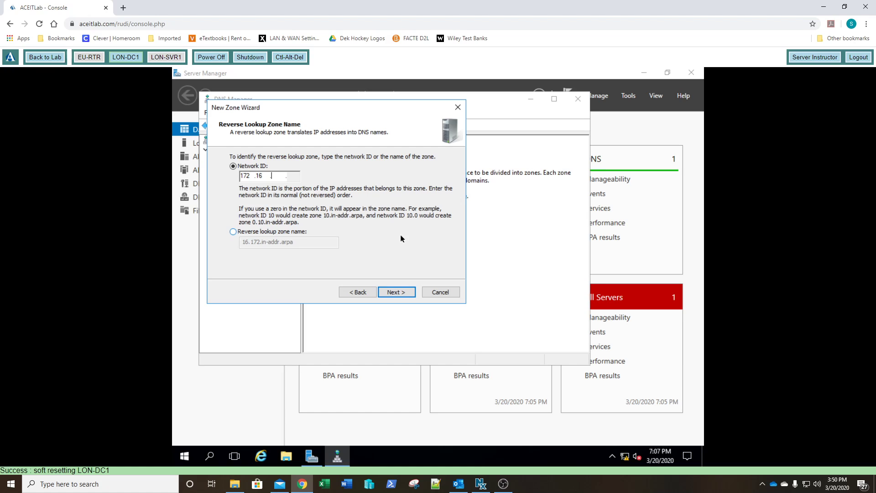
pyautogui.write('.0')
pyautogui.press('Return')
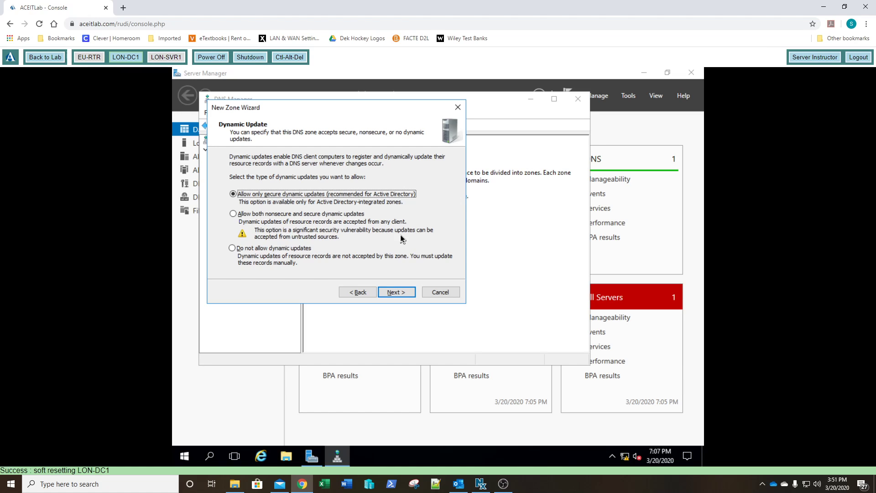
pyautogui.press('Return')
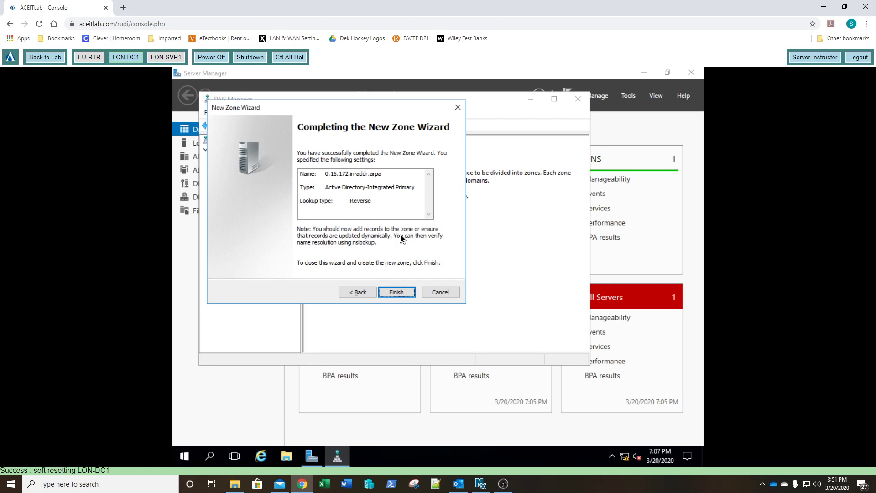
pyautogui.press('Return')
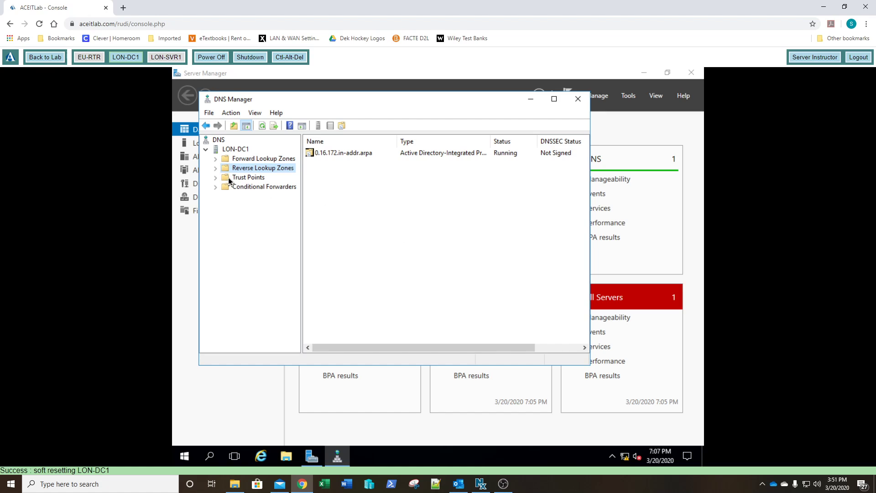
# - Enable 'Update associated pointer (PTR) record' on the lon-dc1 host record in the adatum.com zone, then view the reverse zone
pyautogui.click(215, 169)
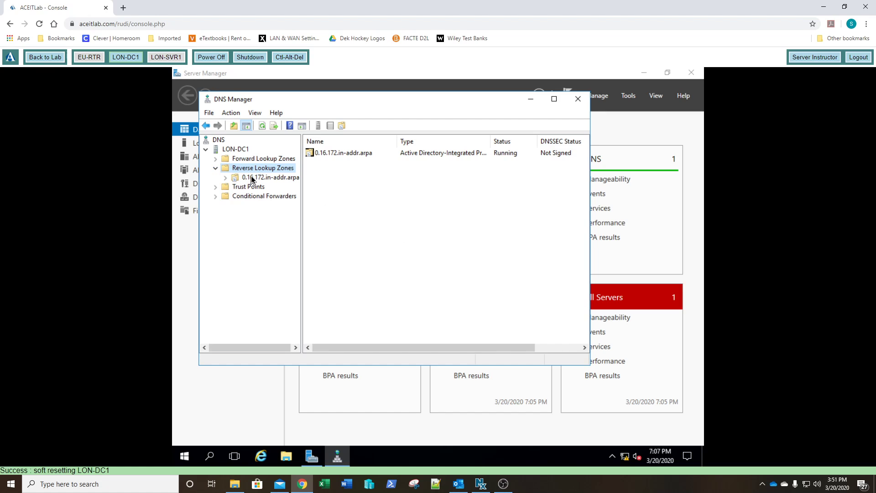
pyautogui.doubleClick(221, 160)
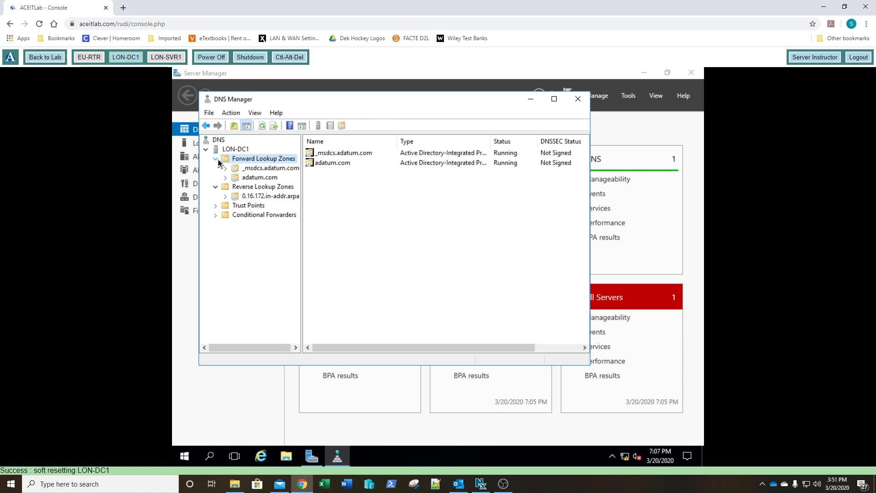
pyautogui.click(251, 178)
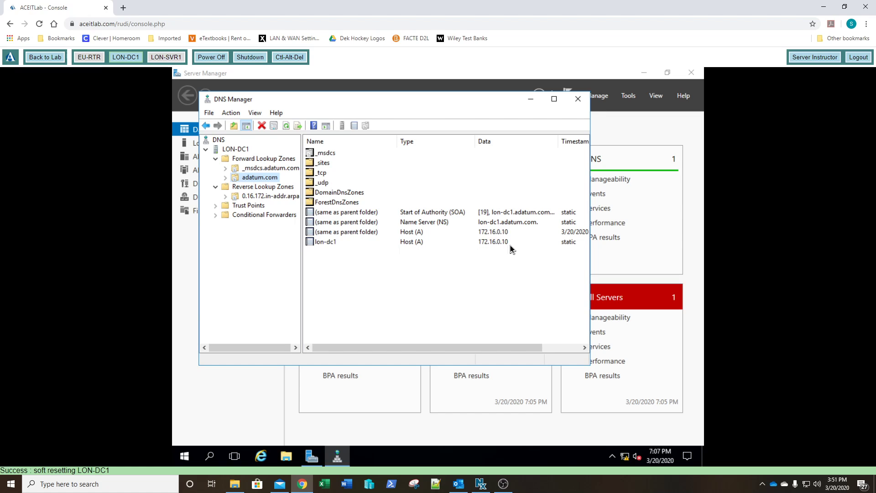
pyautogui.doubleClick(415, 243)
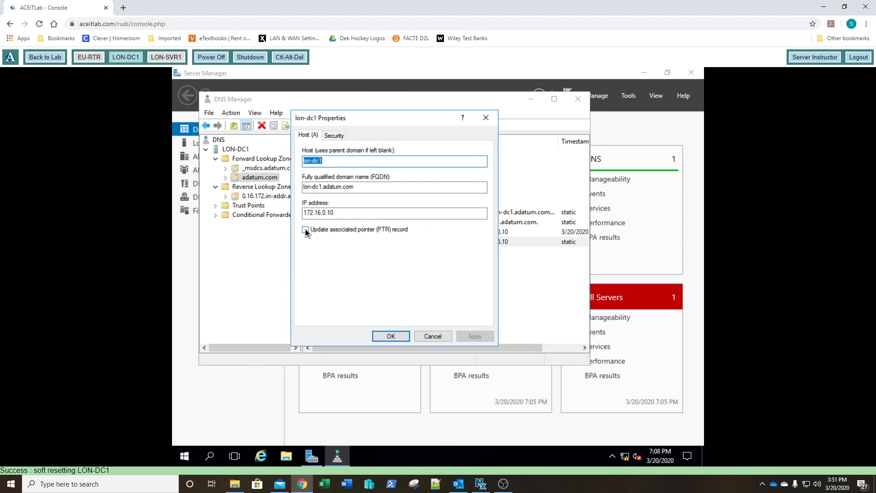
pyautogui.click(306, 230)
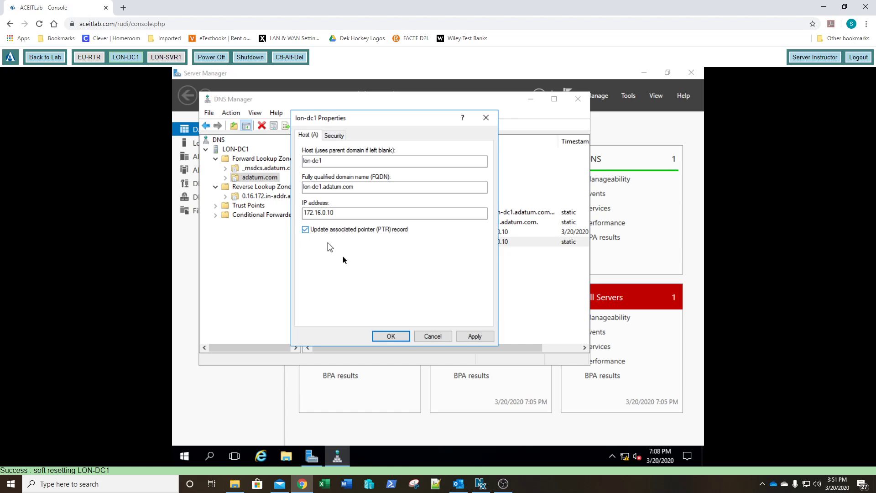
pyautogui.click(393, 336)
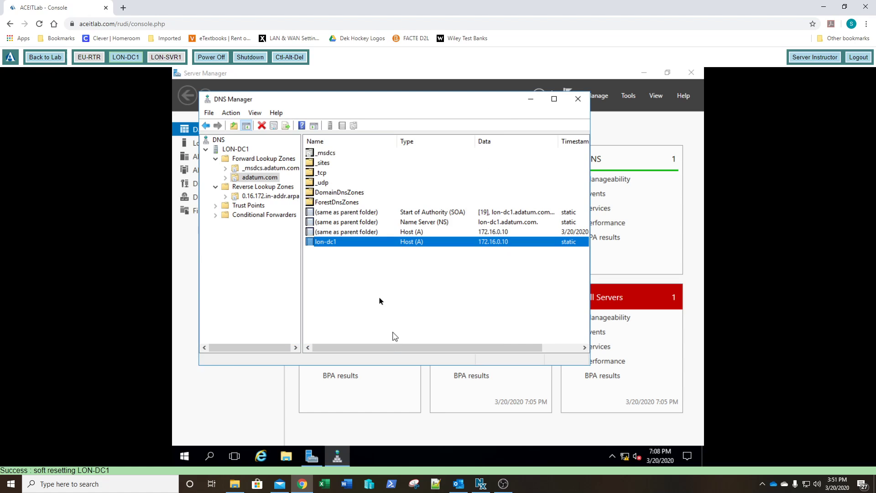
pyautogui.click(259, 197)
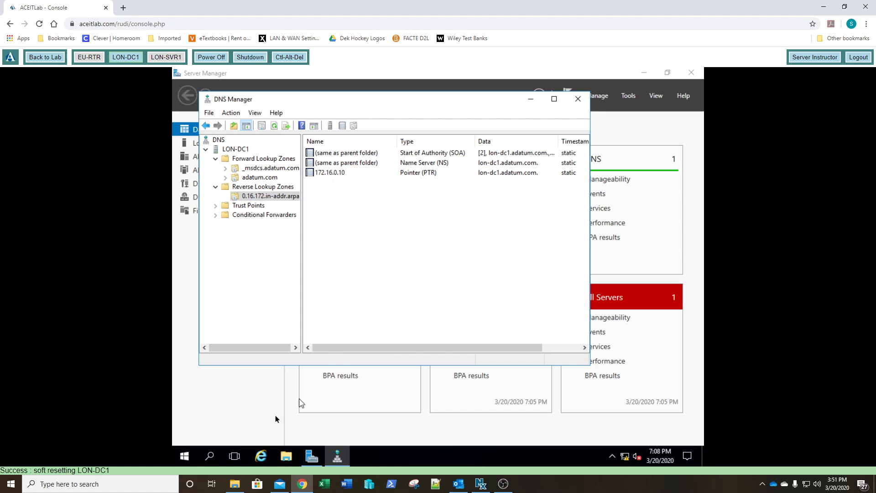
# - Open a Command Prompt and ping 172.16.0.10
pyautogui.click(191, 457)
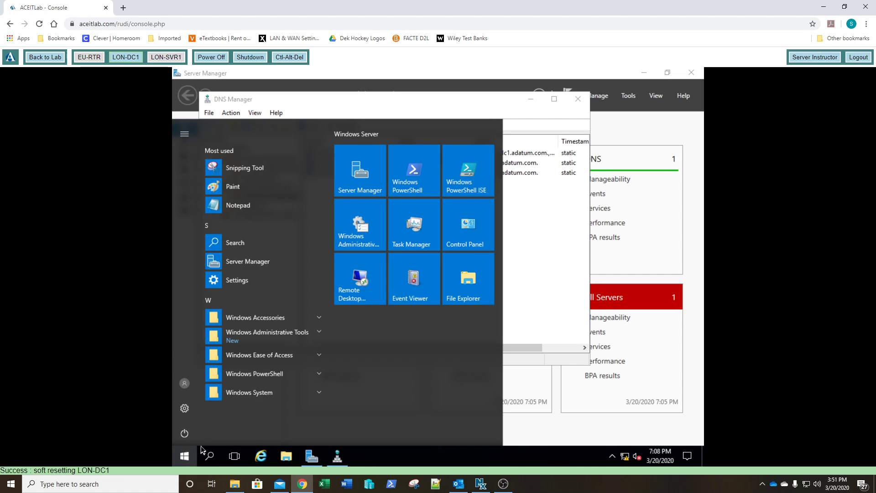
pyautogui.write('c')
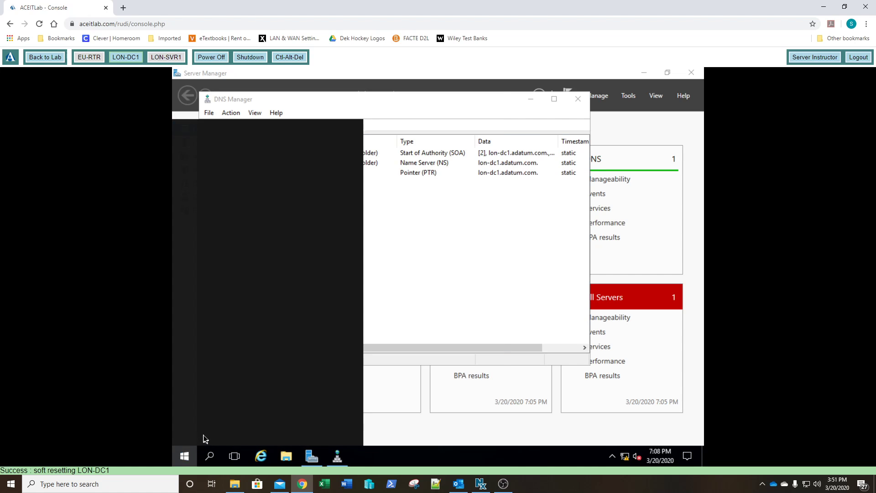
pyautogui.write('m')
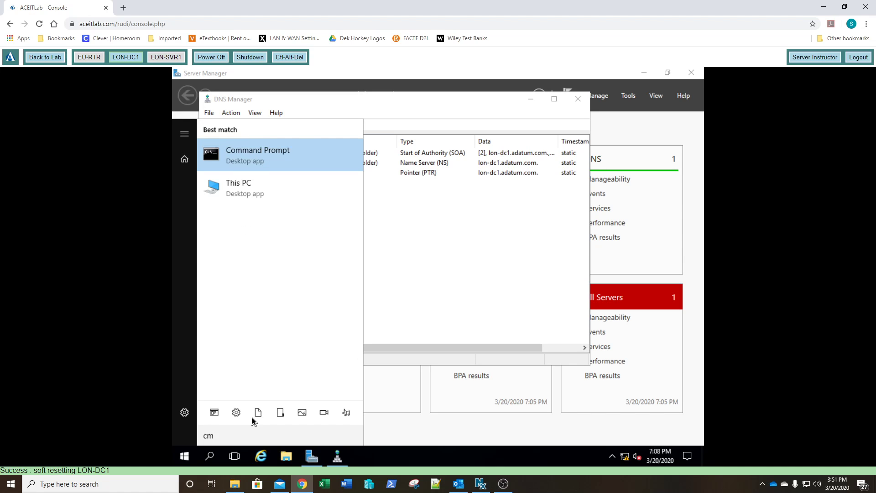
pyautogui.click(277, 160)
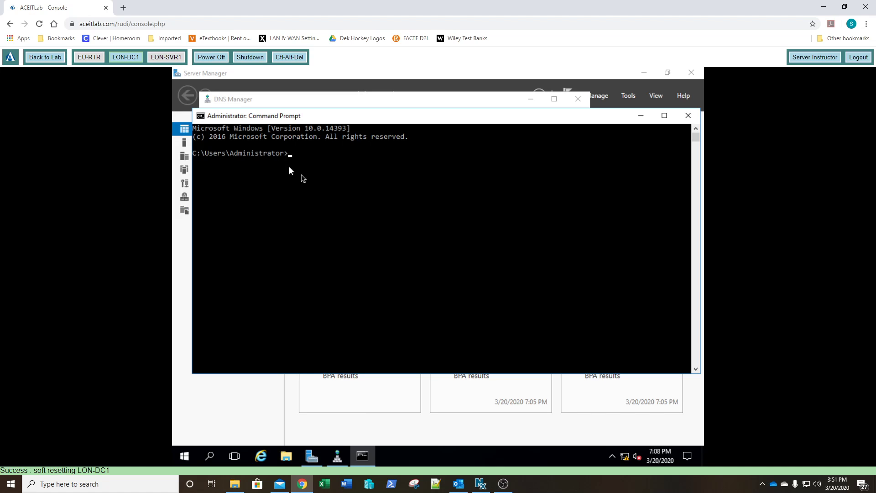
pyautogui.write('ping 172.16.0.10')
pyautogui.press('Return')
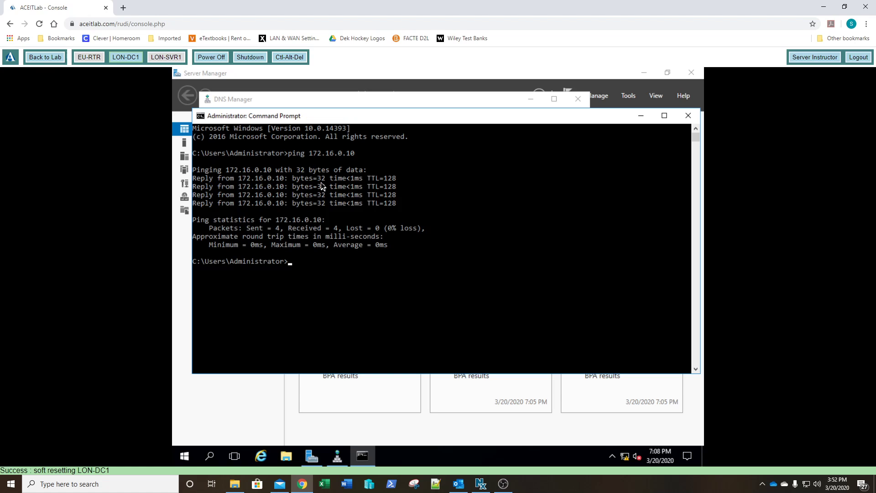
# - Ping lon-dc1 by its host name
pyautogui.write('ping lon-dc1')
pyautogui.press('Return')
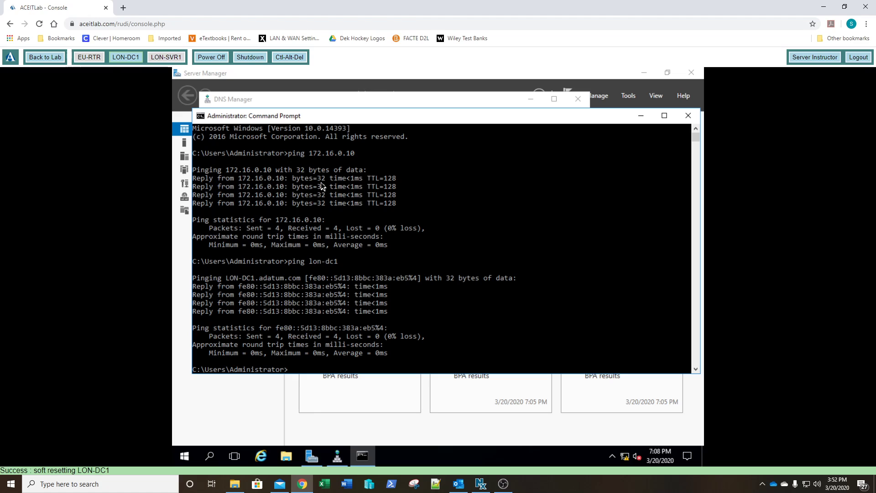
# - Run ping -a 172.16.0.10 to test reverse name resolution, then exit the Command Prompt
pyautogui.press('Up')
pyautogui.press('Up')
pyautogui.press('Left')
pyautogui.press('Left')
pyautogui.press('Left')
pyautogui.write('-a')
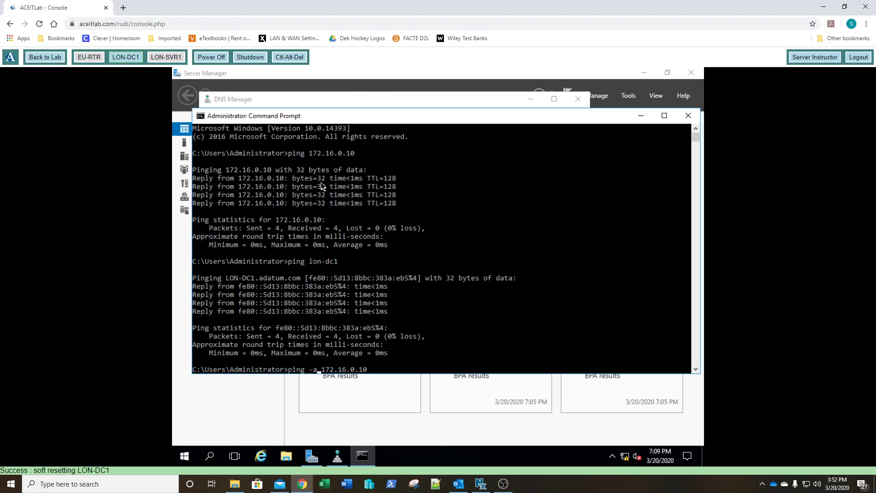
pyautogui.press('Return')
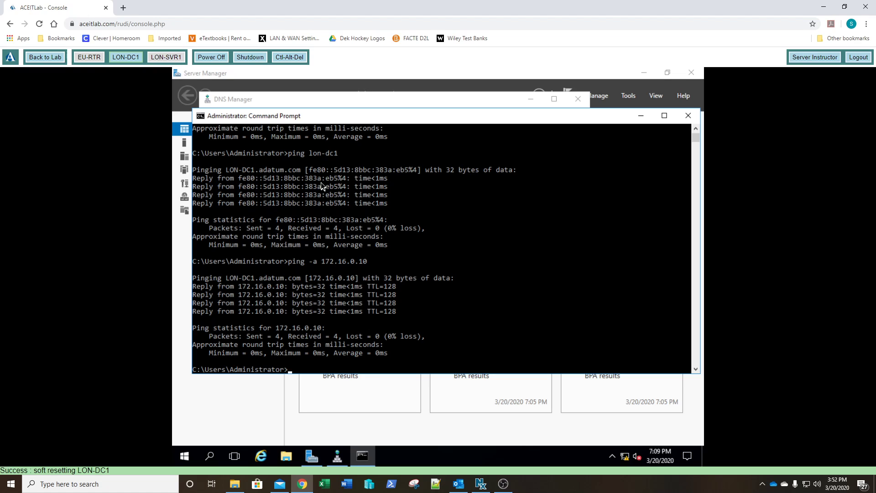
pyautogui.write('exit')
pyautogui.press('Return')
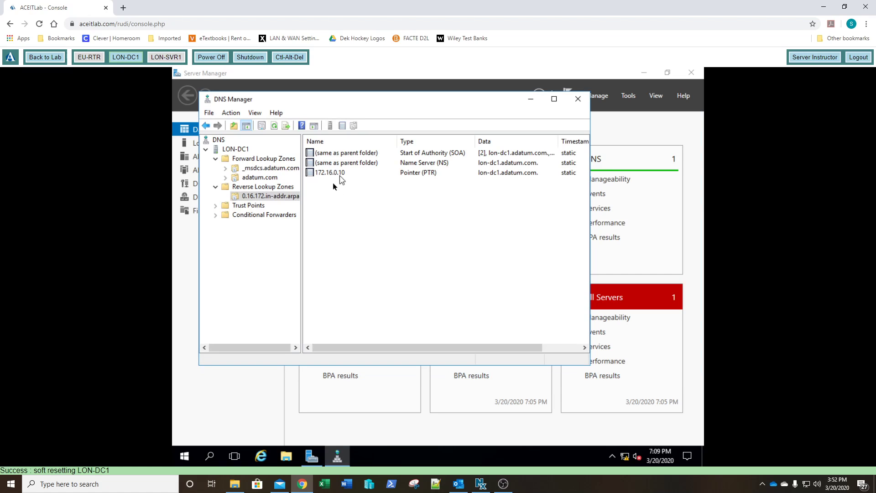
# - Close DNS Manager and complete the DHCP post-deployment configuration, authorizing it with the ADATUM\Administrator credentials
pyautogui.click(578, 101)
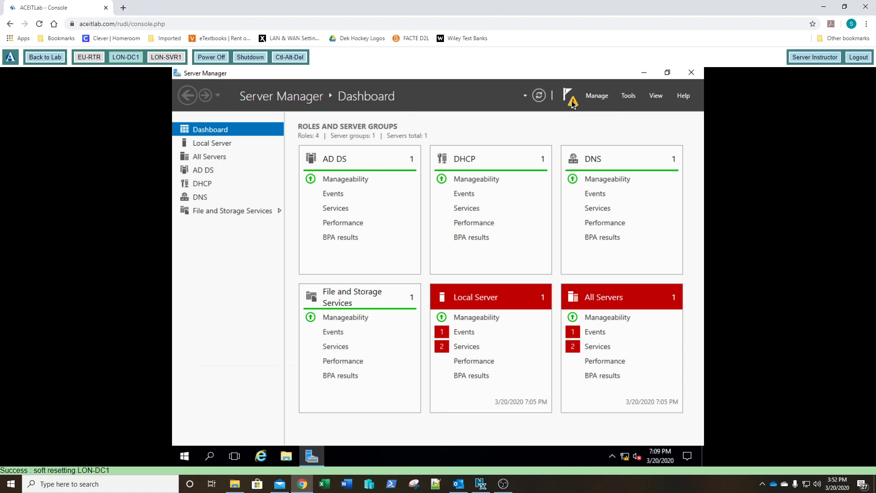
pyautogui.click(571, 101)
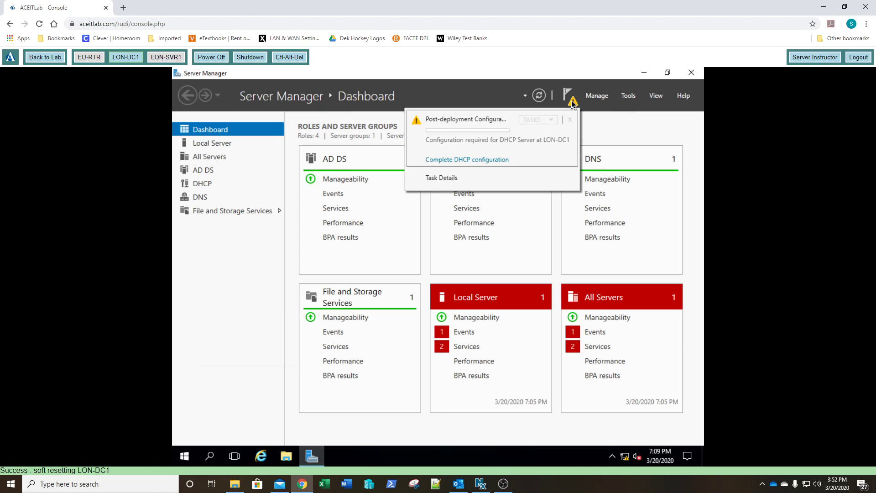
pyautogui.click(467, 159)
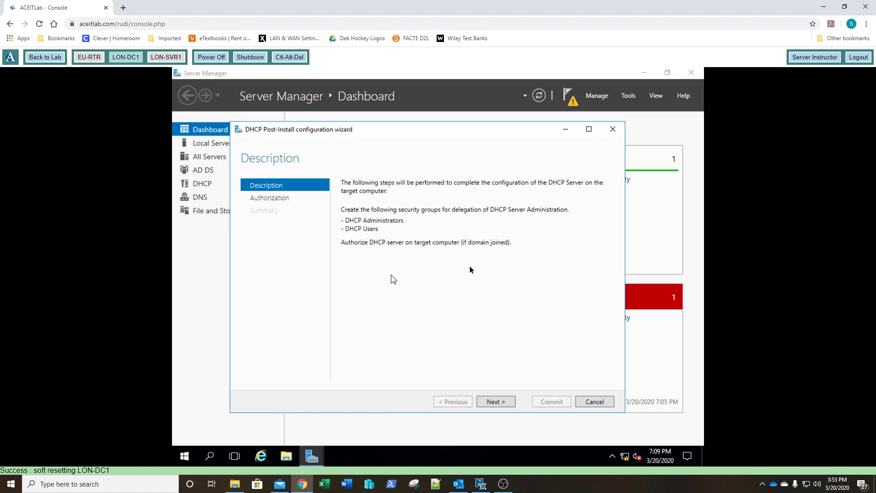
pyautogui.click(498, 403)
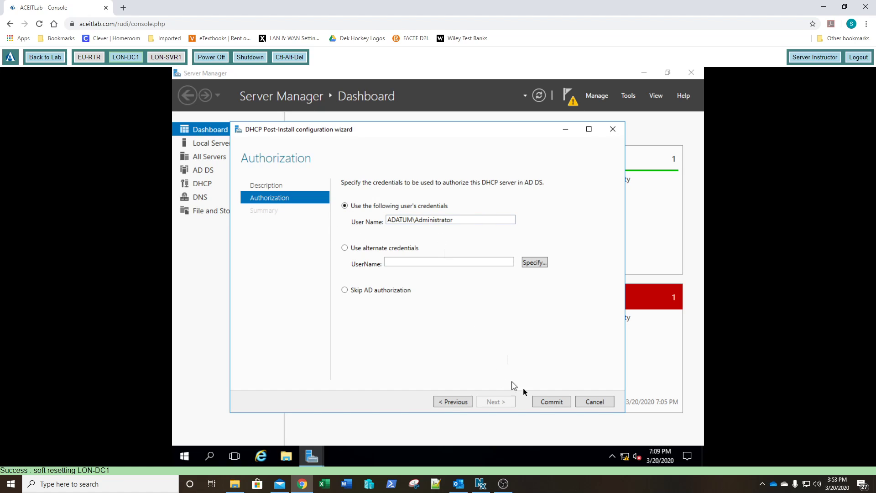
pyautogui.click(550, 403)
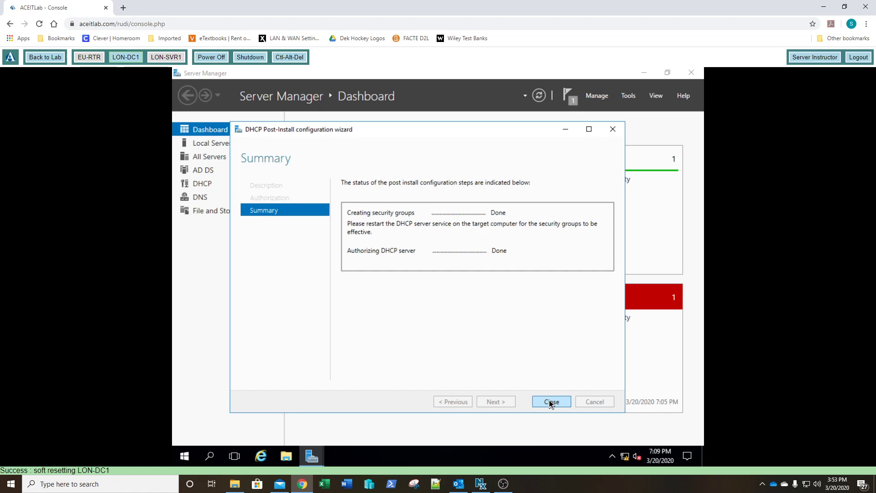
# - Close the post-install wizard, open the DHCP console and expand lon-dc1.adatum.com and its IPv4 node
pyautogui.click(551, 402)
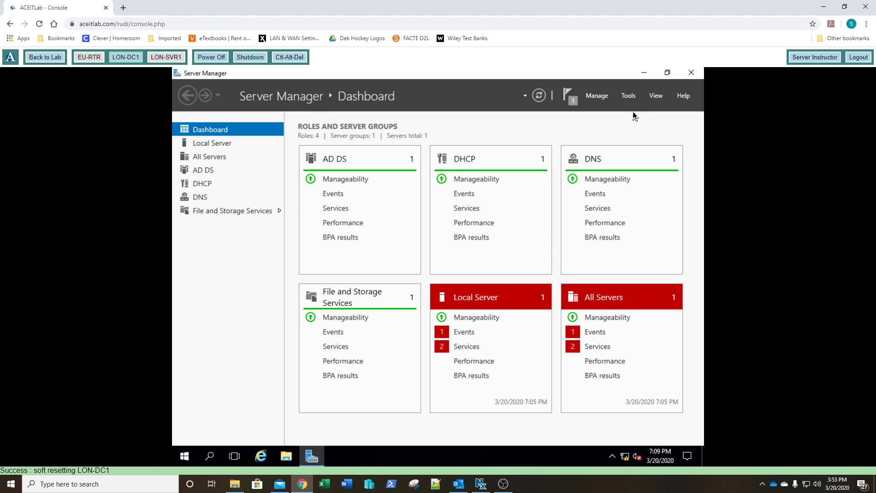
pyautogui.click(628, 97)
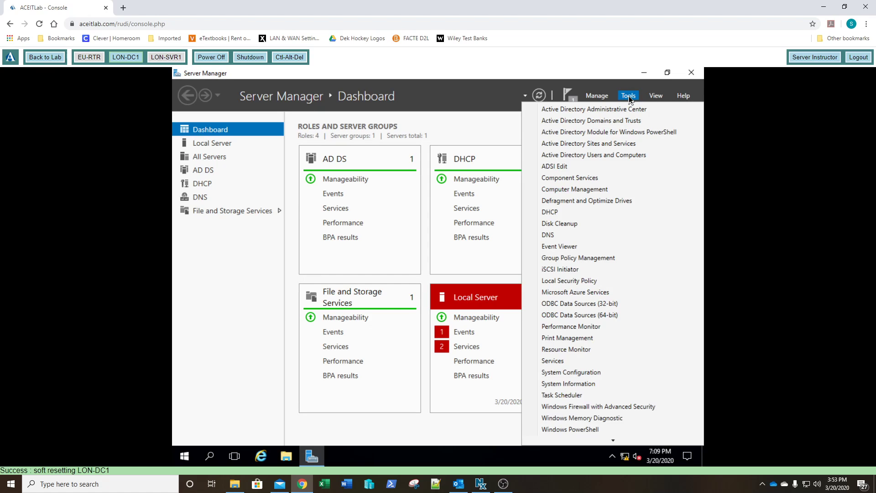
pyautogui.click(553, 213)
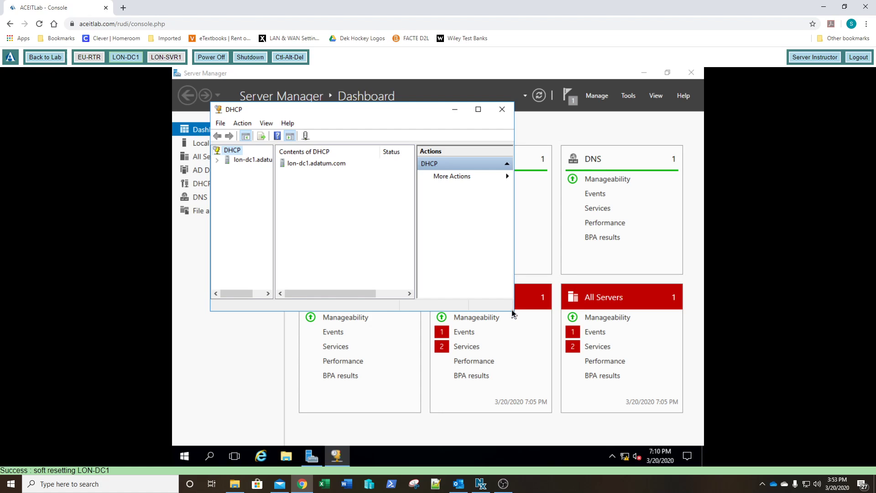
pyautogui.moveTo(516, 311); pyautogui.dragTo(653, 410)
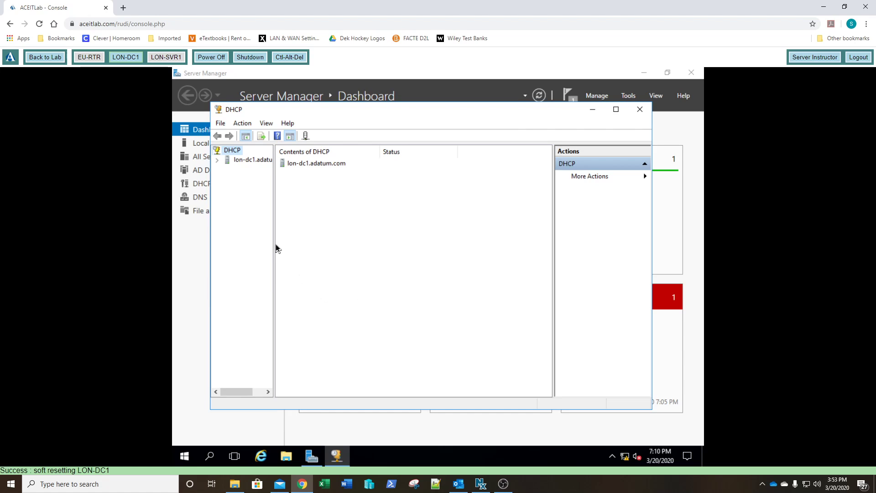
pyautogui.moveTo(275, 244); pyautogui.dragTo(311, 246)
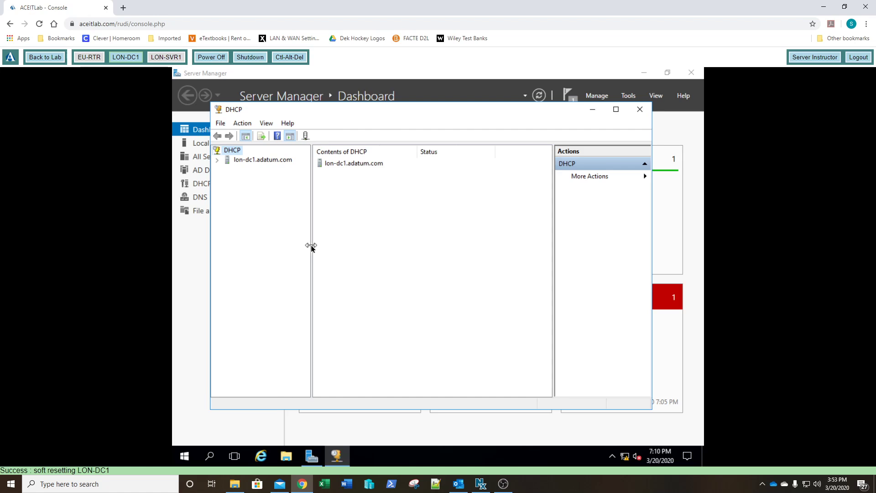
pyautogui.doubleClick(241, 163)
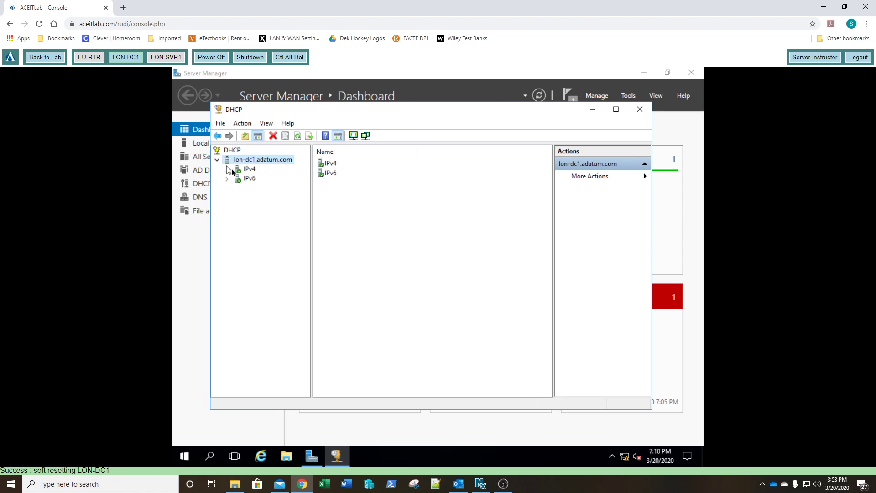
pyautogui.doubleClick(250, 170)
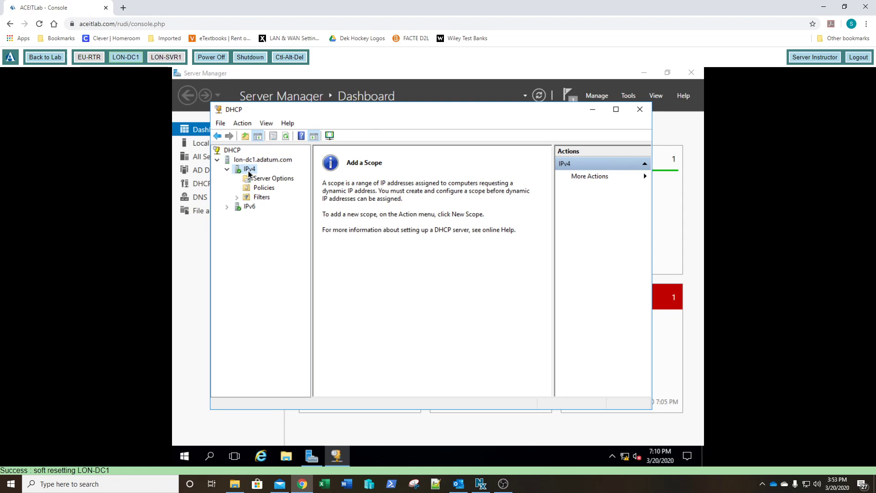
# - Start a new IPv4 scope and name it adatum
pyautogui.rightClick(249, 171)
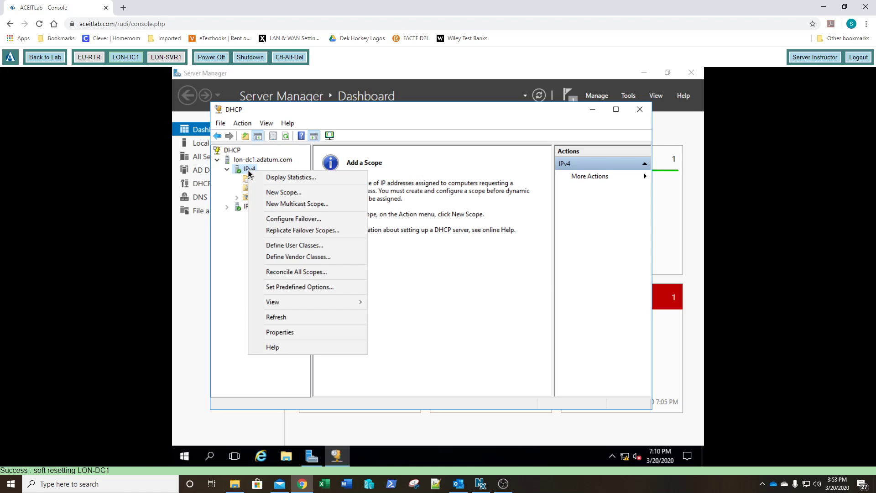
pyautogui.click(267, 192)
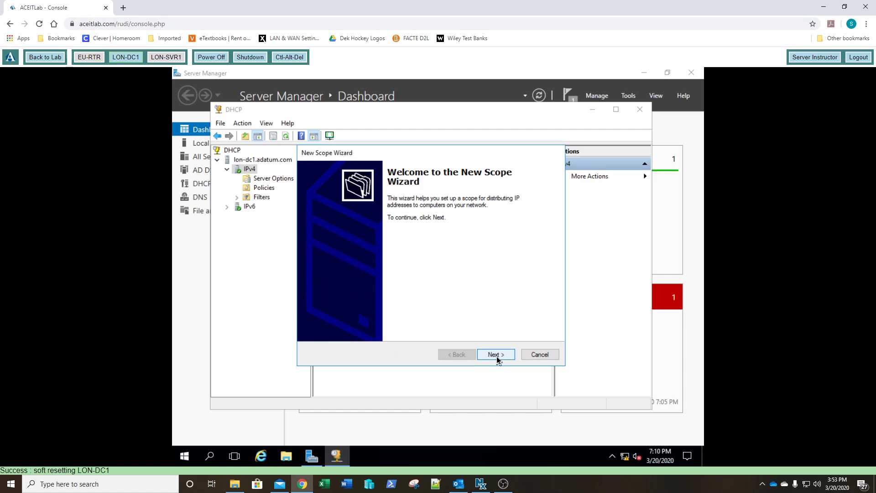
pyautogui.click(496, 357)
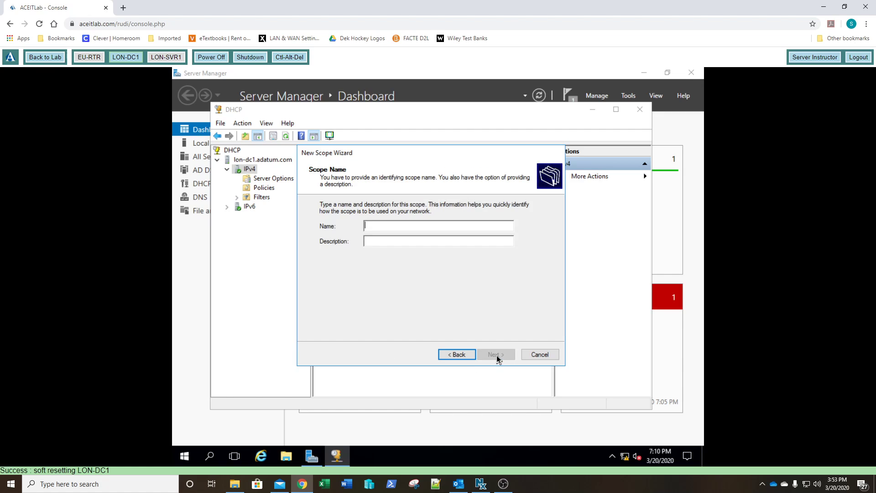
pyautogui.write('adatum')
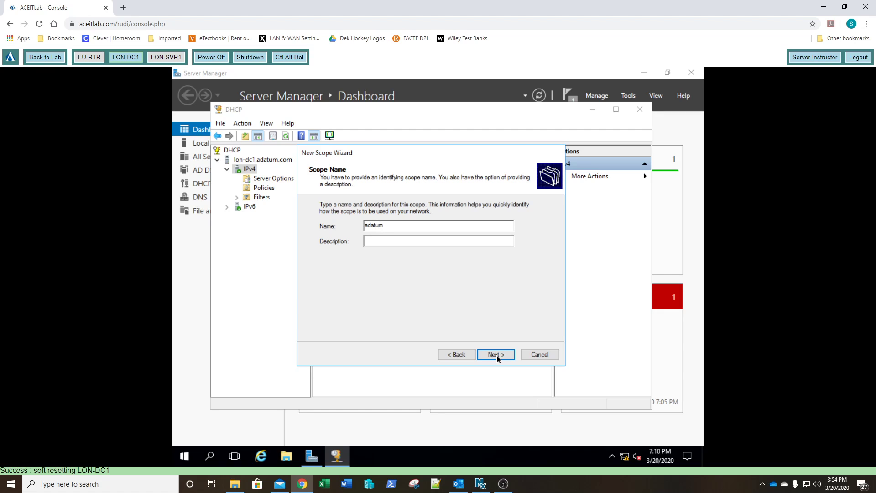
pyautogui.click(496, 355)
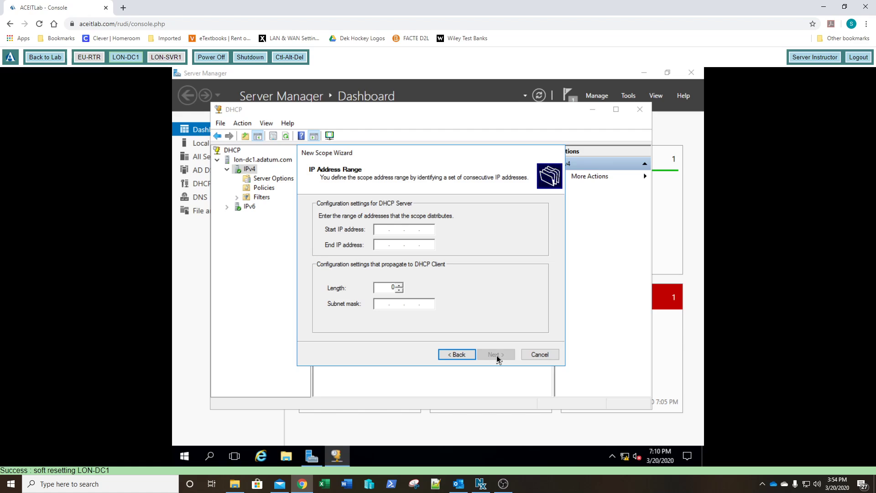
# - Set the scope's address range from 172.16.0.120 to 172.16.0.139 with a subnet length of 24
pyautogui.write('172.16.0.120')
pyautogui.press('Tab')
pyautogui.write('172 . 1')
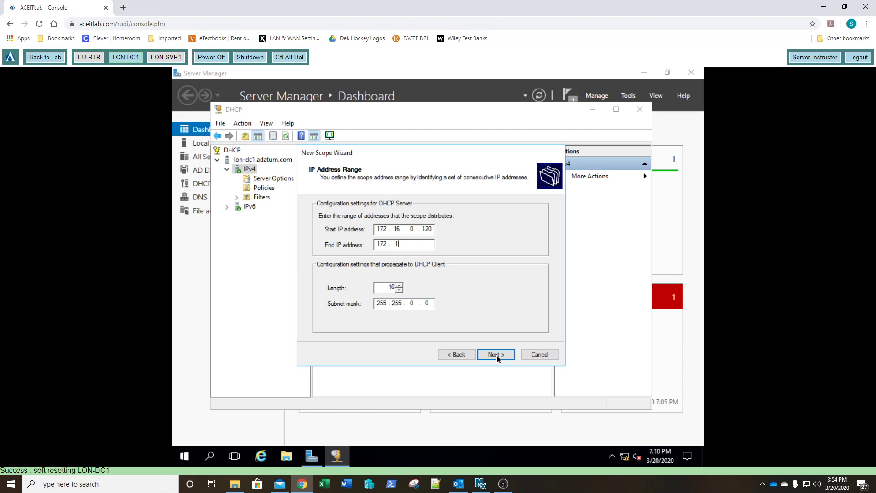
pyautogui.write('6 . 0 . ')
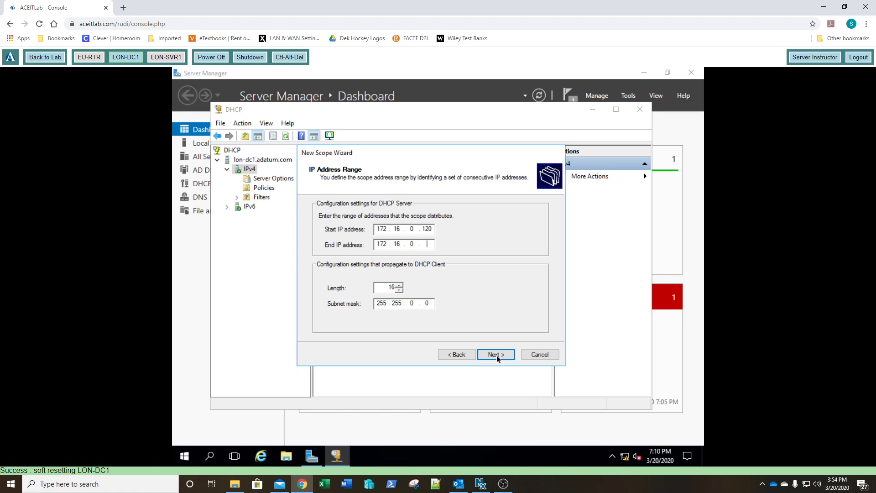
pyautogui.write('139')
pyautogui.moveTo(391, 288); pyautogui.dragTo(395, 289)
pyautogui.write('24')
pyautogui.click(399, 290)
pyautogui.write('6')
pyautogui.click(409, 305)
pyautogui.write('255 . ')
pyautogui.write('0')
pyautogui.click(399, 290)
pyautogui.click(398, 285)
pyautogui.click(399, 285)
pyautogui.click(398, 285)
pyautogui.click(398, 285)
pyautogui.click(385, 286)
pyautogui.click(494, 355)
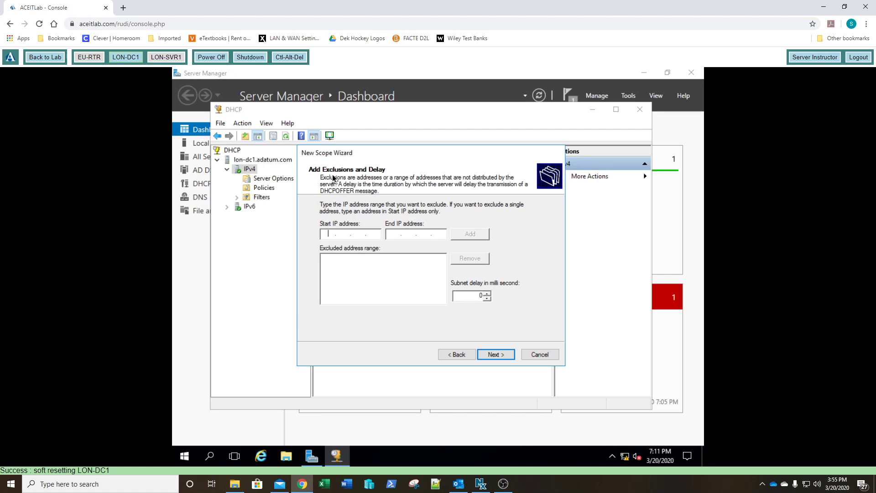
# - Accept the default exclusions and lease duration, choosing to configure the DHCP options now
pyautogui.click(500, 359)
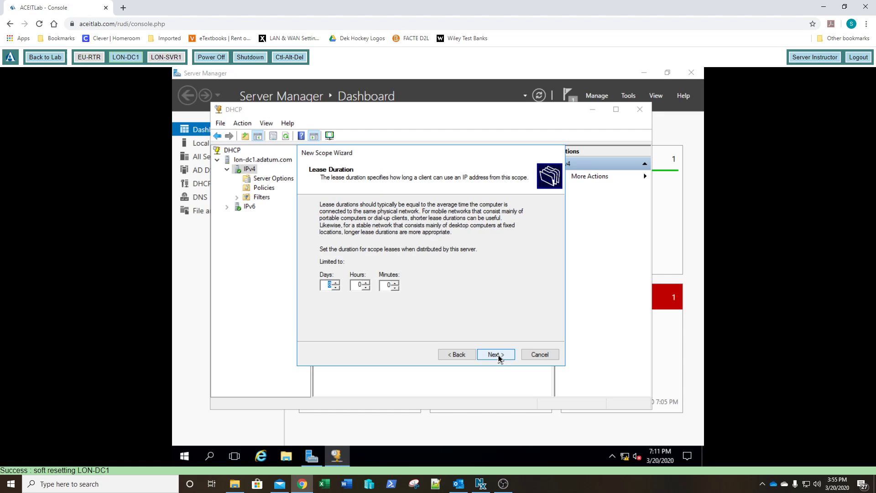
pyautogui.click(500, 359)
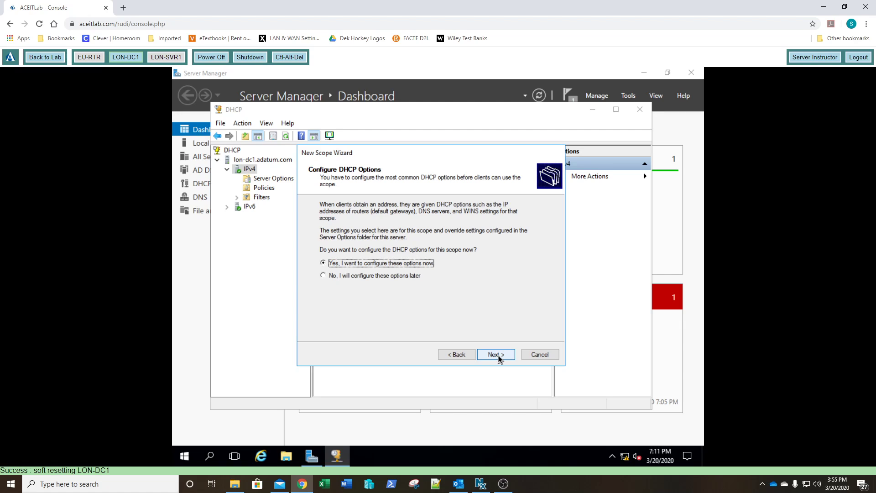
pyautogui.click(500, 359)
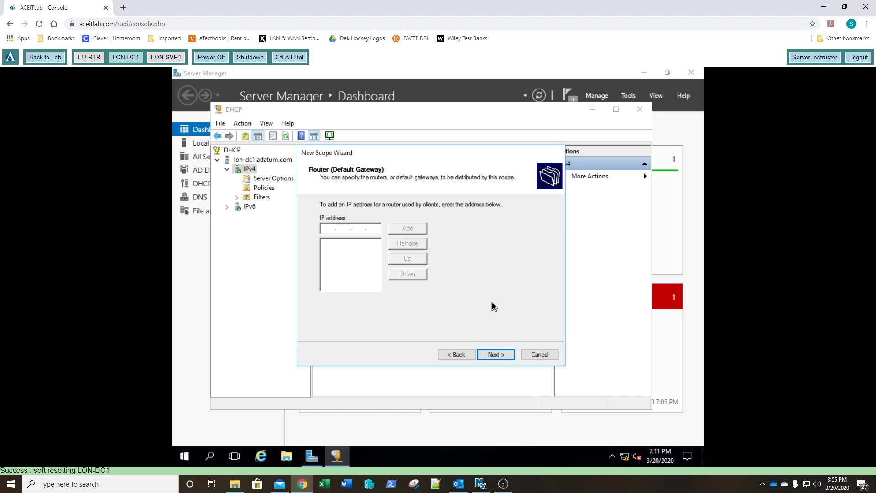
# - Add 172.16.0.1 as the scope's router (default gateway)
pyautogui.write('172 . 16 . 0 . 1')
pyautogui.click(415, 229)
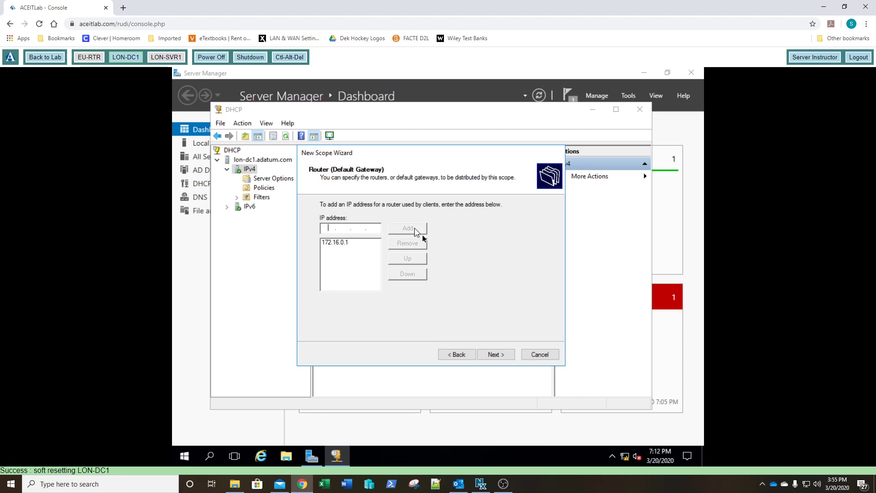
pyautogui.click(494, 355)
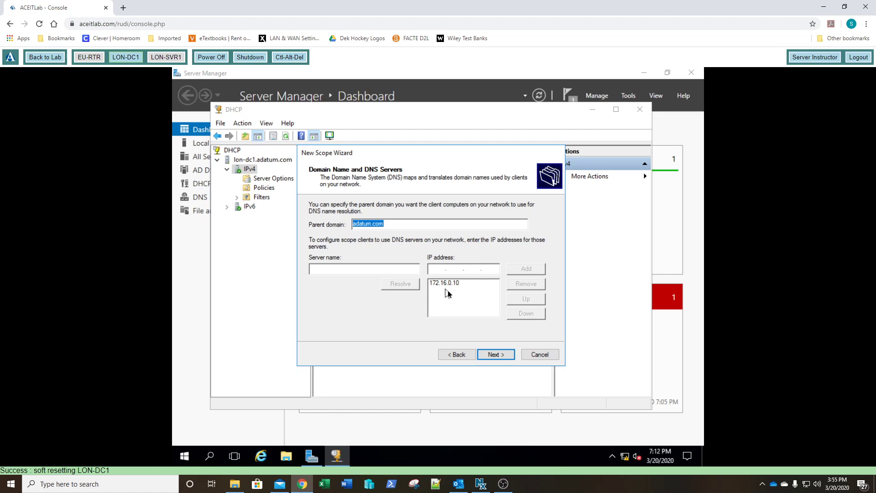
# - Accept the default DNS and WINS settings, activate the scope now and finish the wizard
pyautogui.click(500, 355)
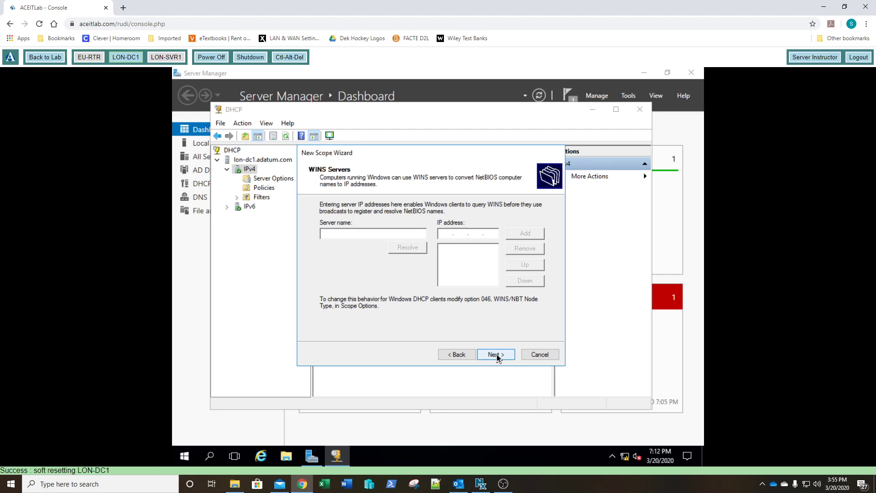
pyautogui.click(497, 354)
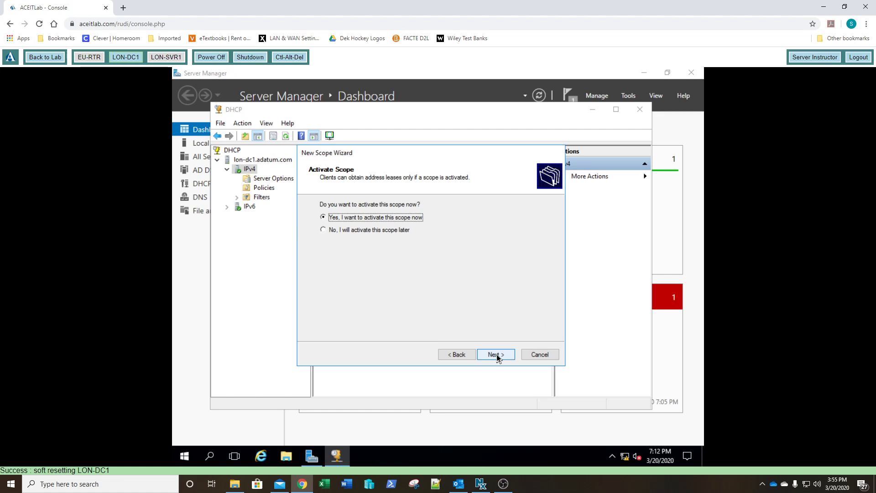
pyautogui.click(497, 355)
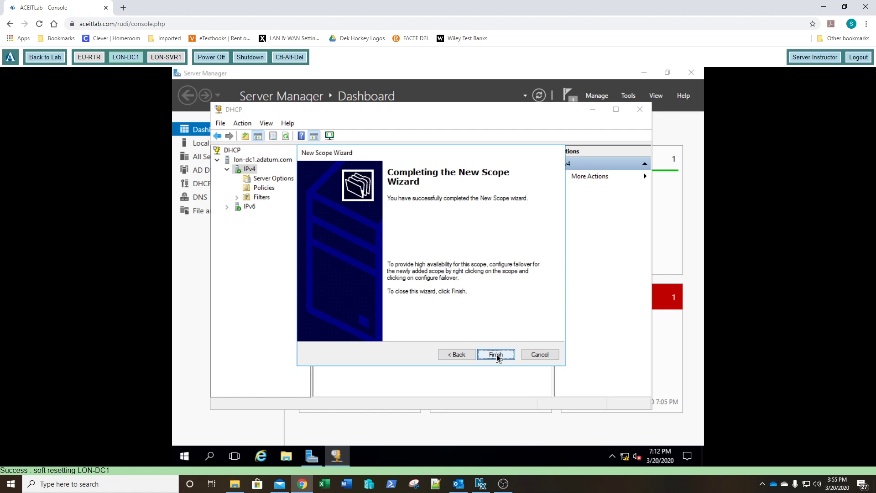
pyautogui.click(496, 355)
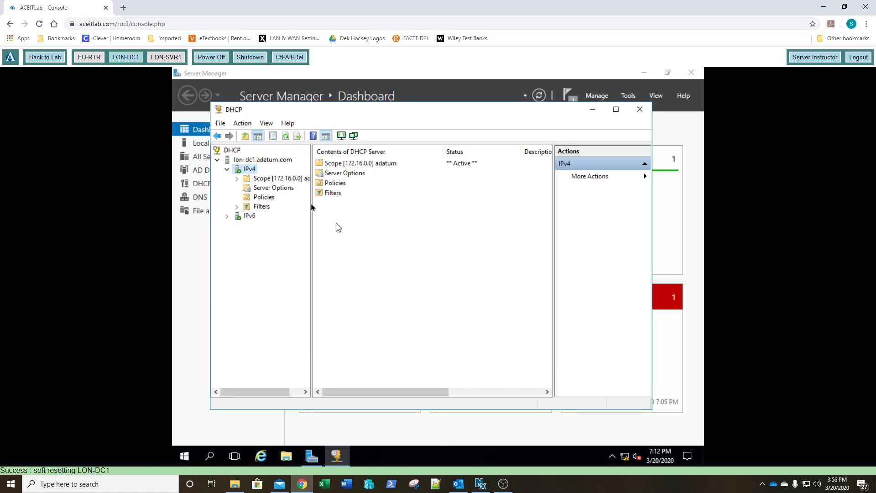
# - Expand the new scope to review its contents, then close the DHCP console
pyautogui.doubleClick(256, 179)
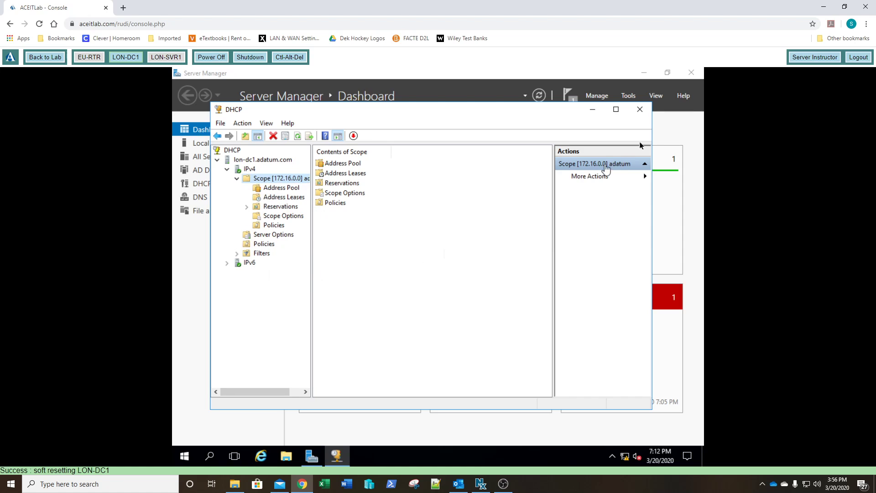
pyautogui.click(640, 109)
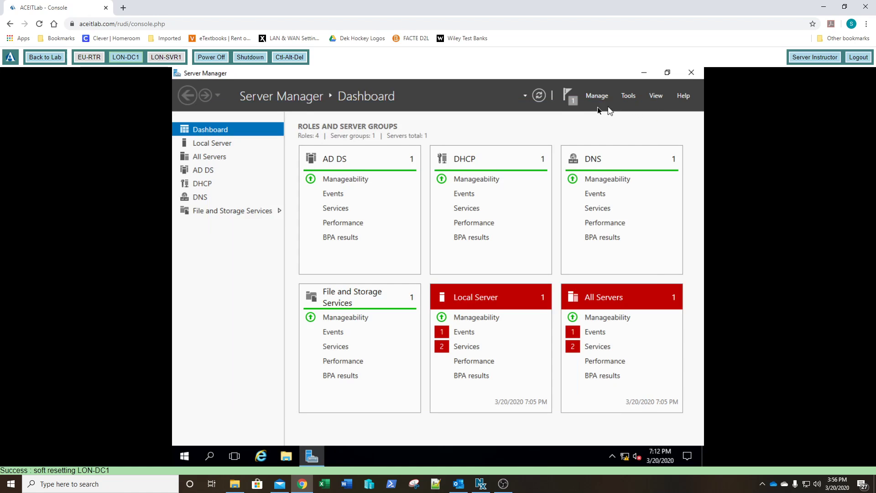